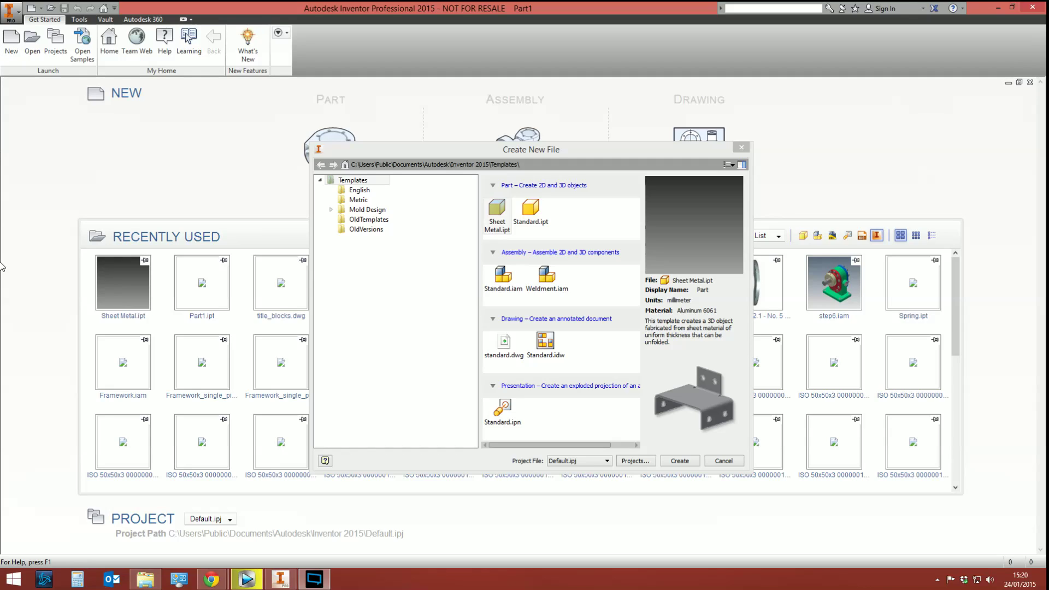
- Create a new sheet metal part from the Sheet Metal.ipt template
left_click(530, 152)
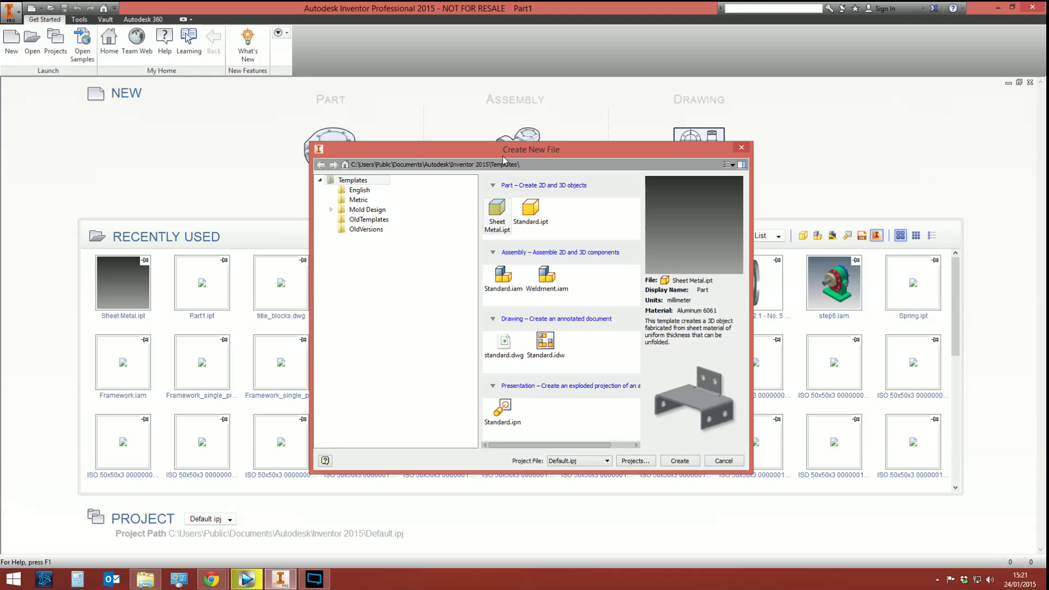
double_click(500, 214)
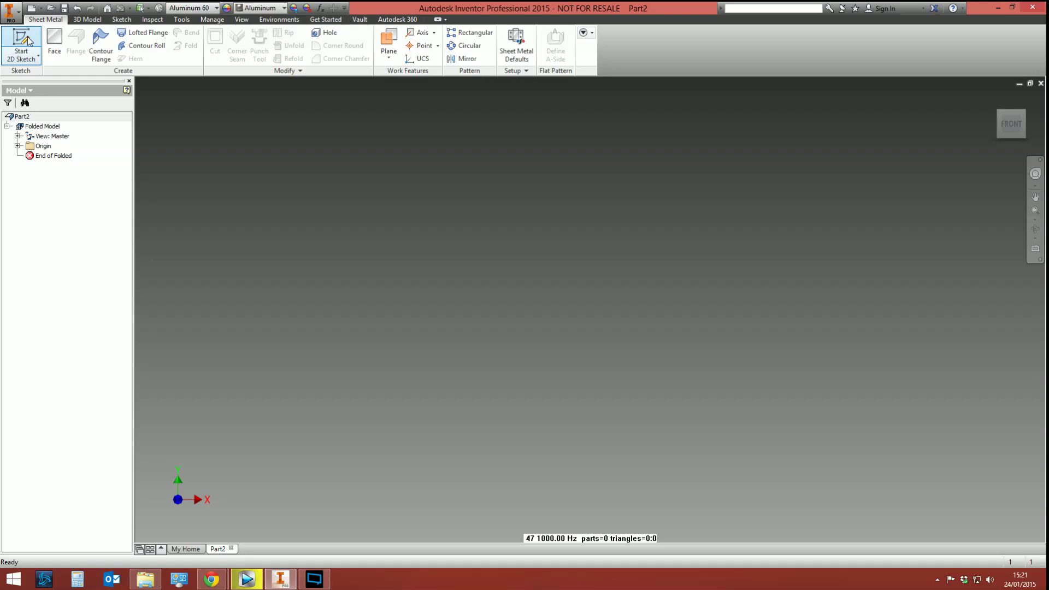
left_click(524, 60)
left_click_drag(404, 159, 522, 158)
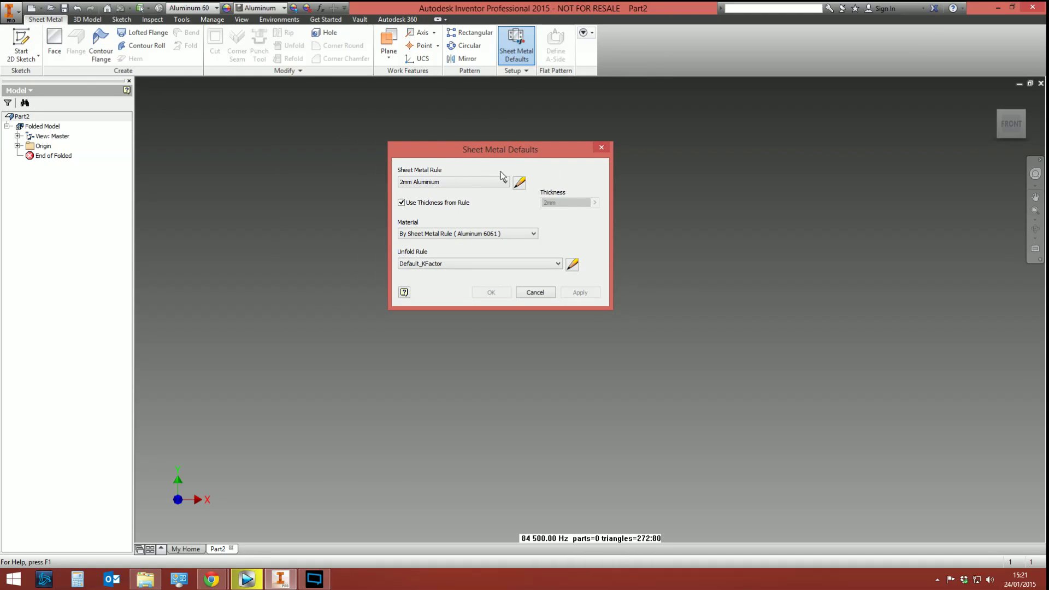
left_click(602, 147)
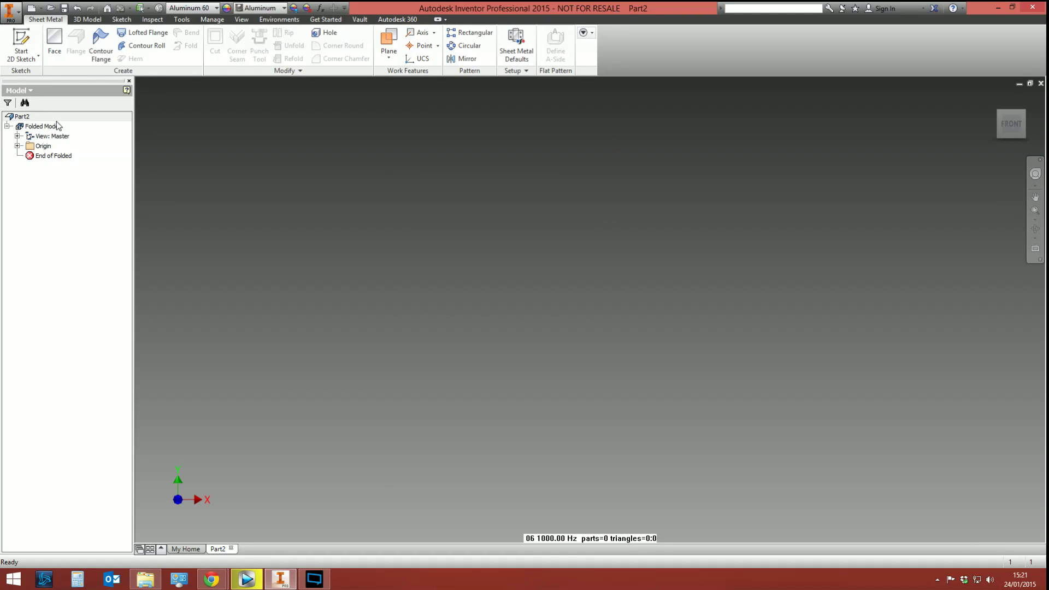
- Start a sketch on the XY plane with a centre rectangle anchored at the origin
left_click(20, 45)
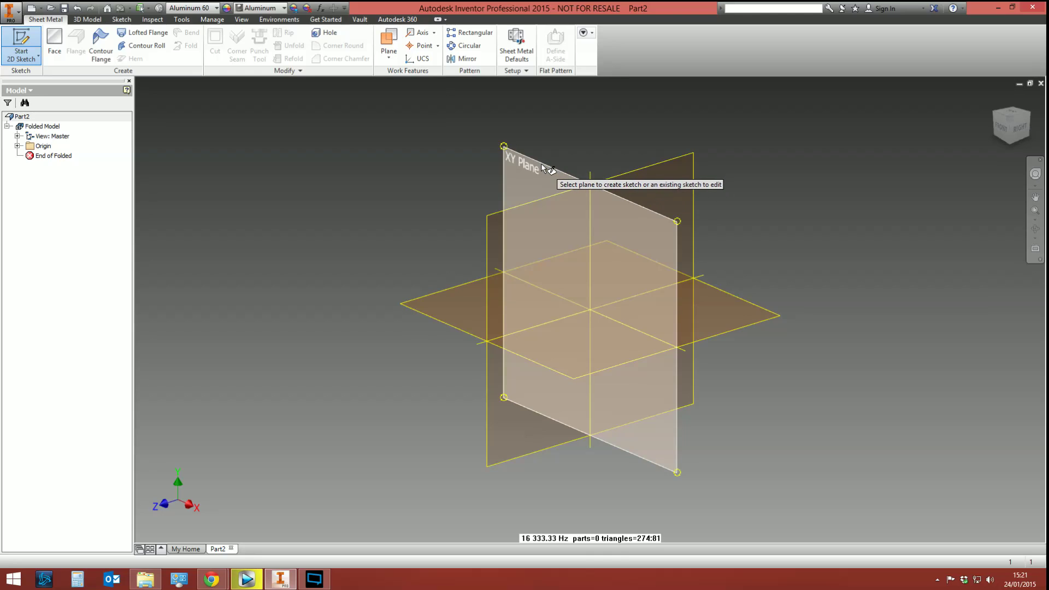
left_click(539, 169)
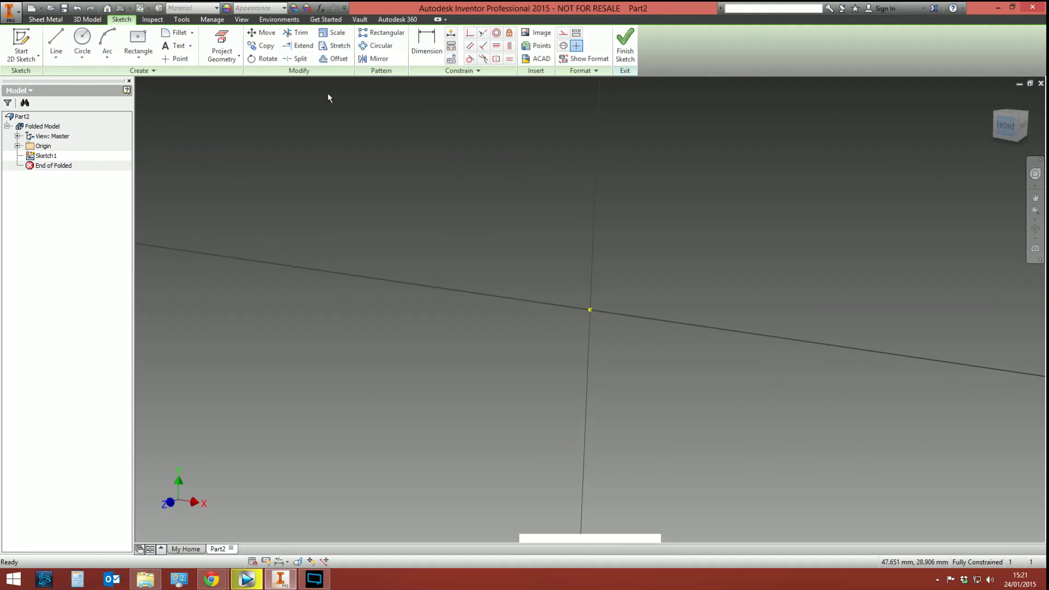
left_click(138, 57)
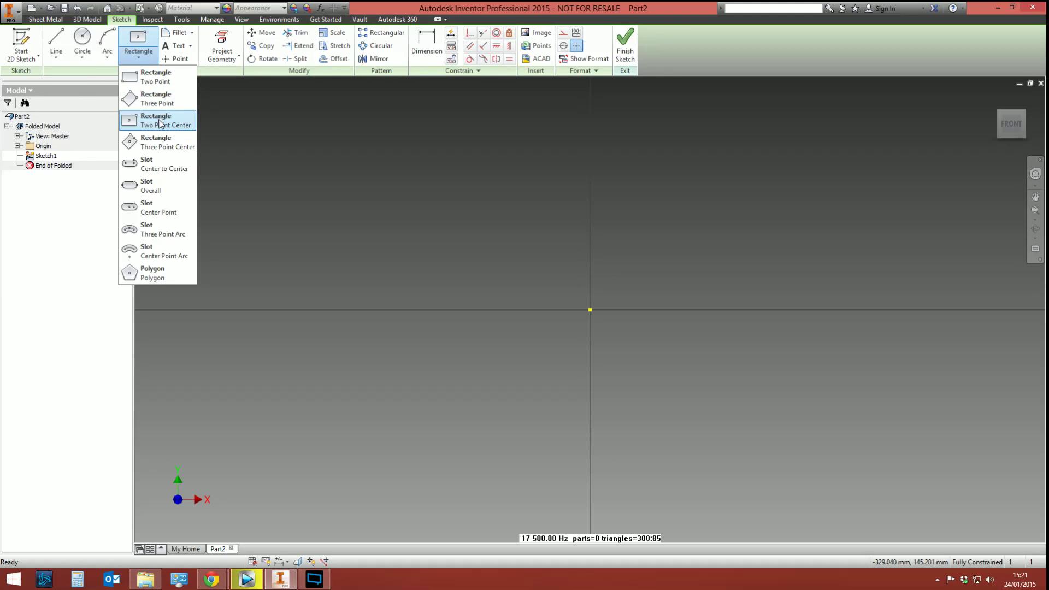
left_click(159, 119)
left_click(590, 310)
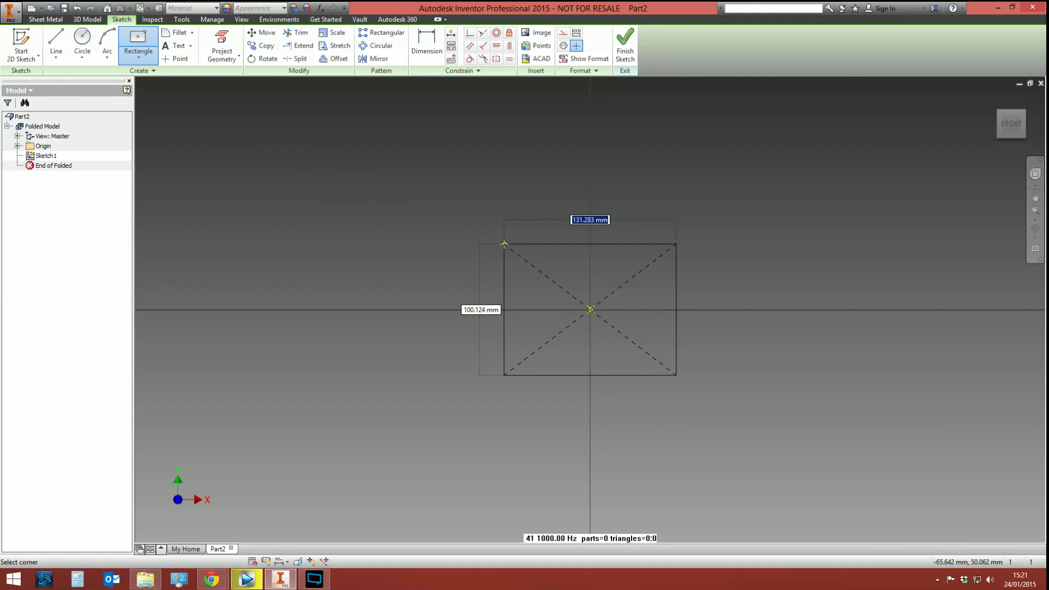
- Size the rectangle 500 × 500 mm and finish the sketch
type("500")
key("Tab")
type("5")
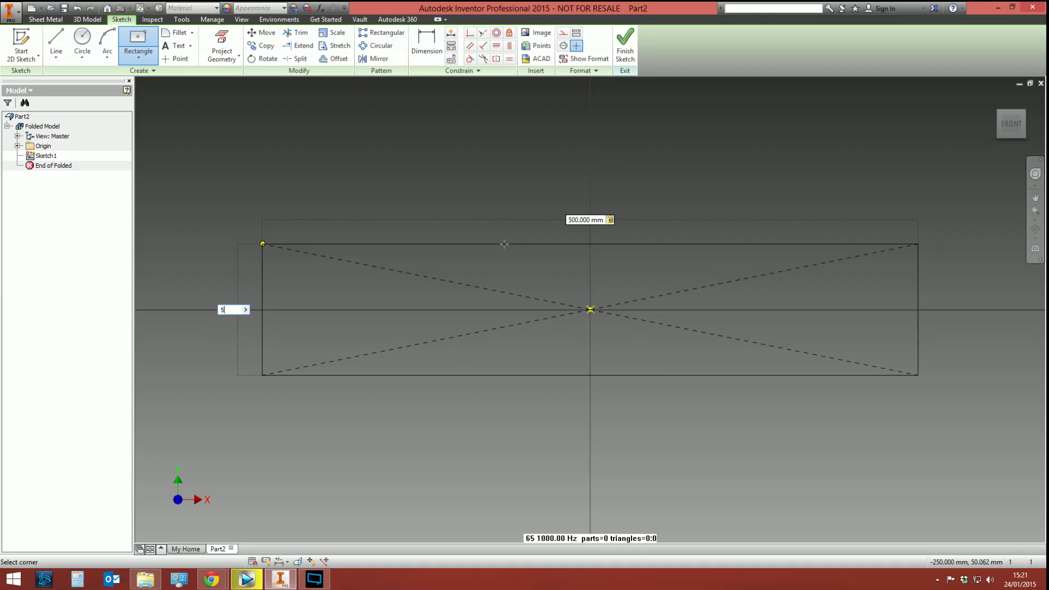
type("00")
key("Return")
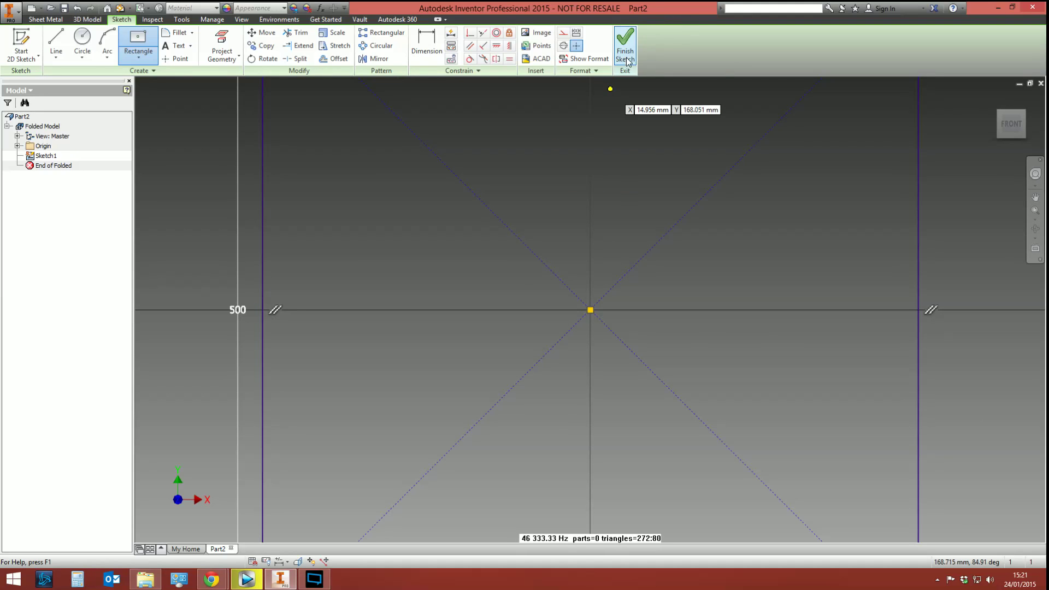
left_click(624, 45)
scroll(599, 335, "down", 5)
middle_click_drag(558, 346, 515, 339, "shift")
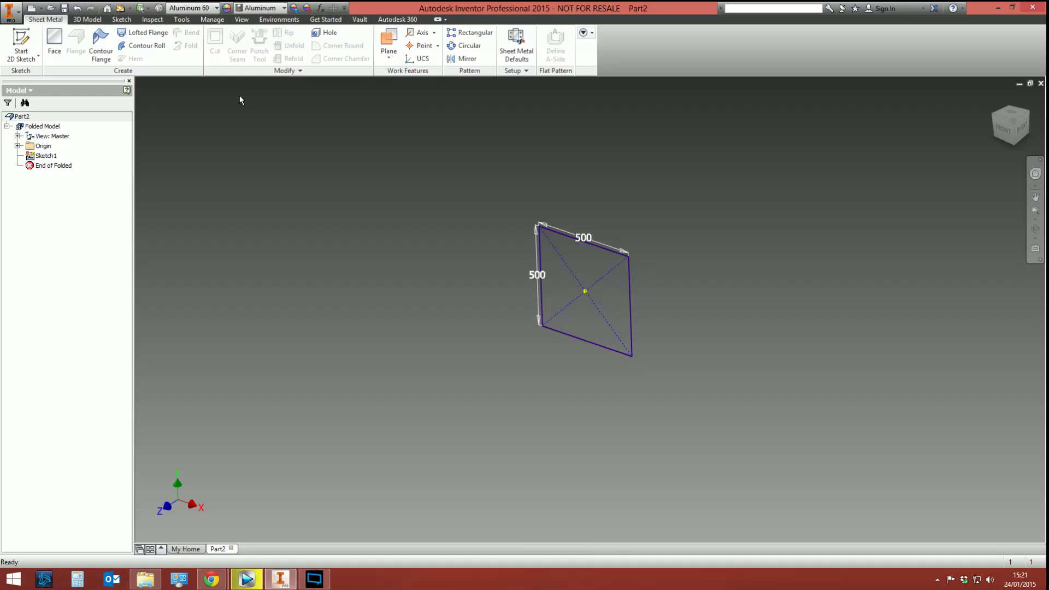
- Create Work Plane1 parallel to the XY plane at a 10 mm offset
left_click(385, 42)
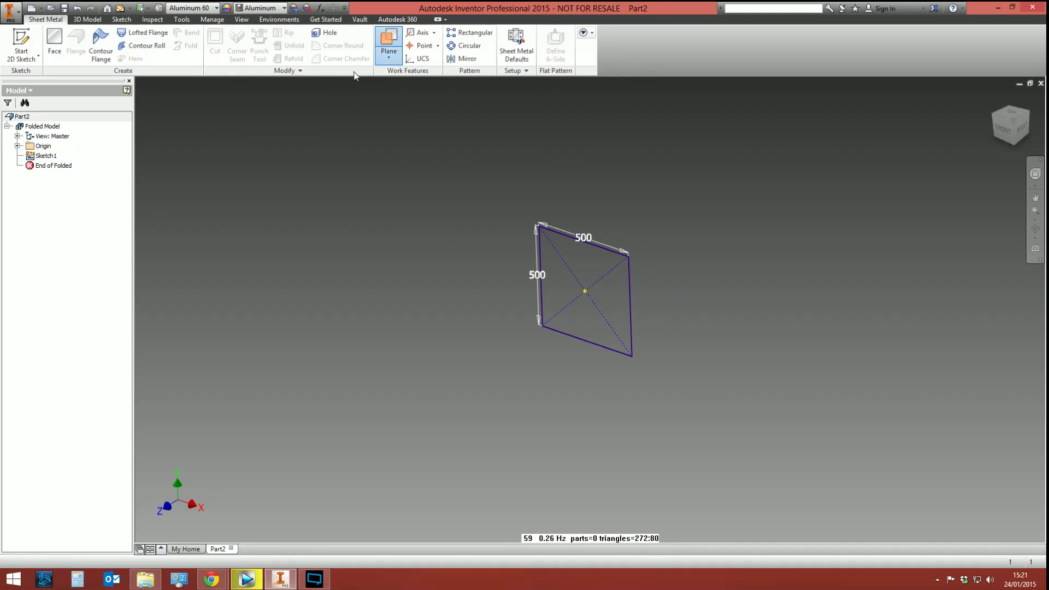
left_click(17, 147)
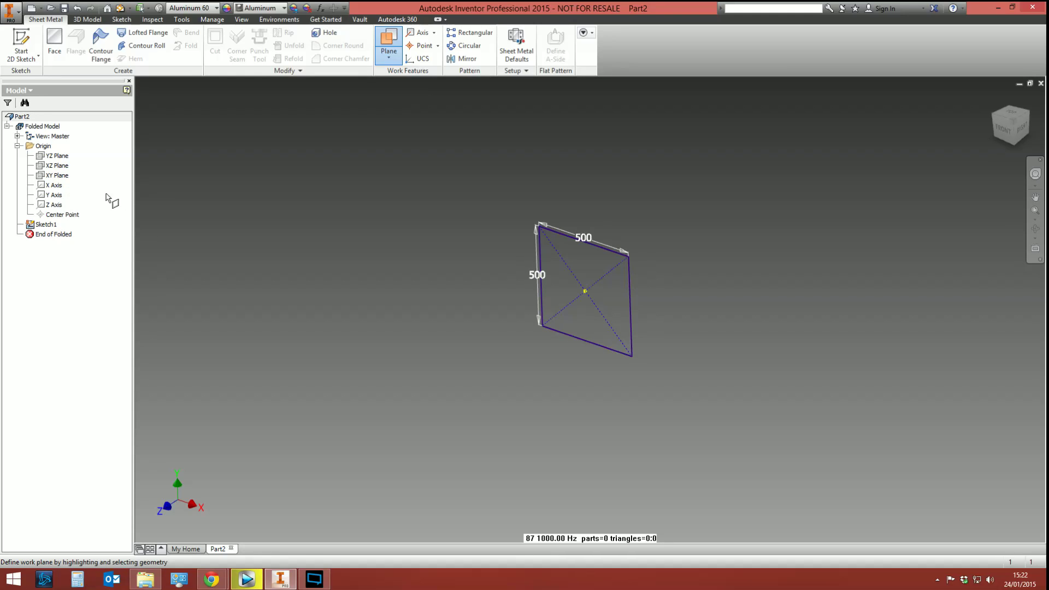
left_click(58, 175)
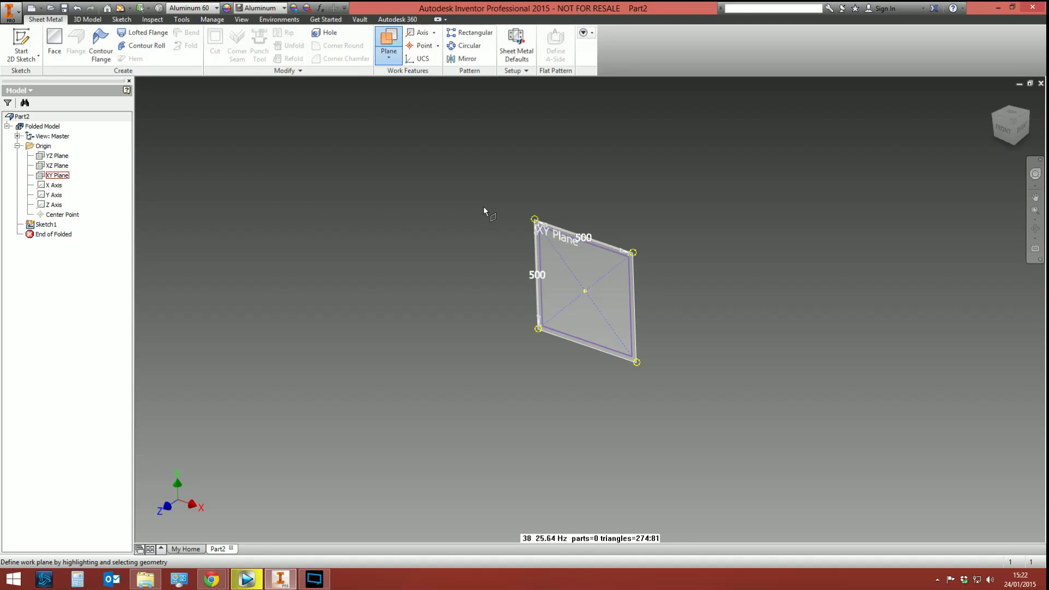
left_click_drag(512, 195, 364, 268)
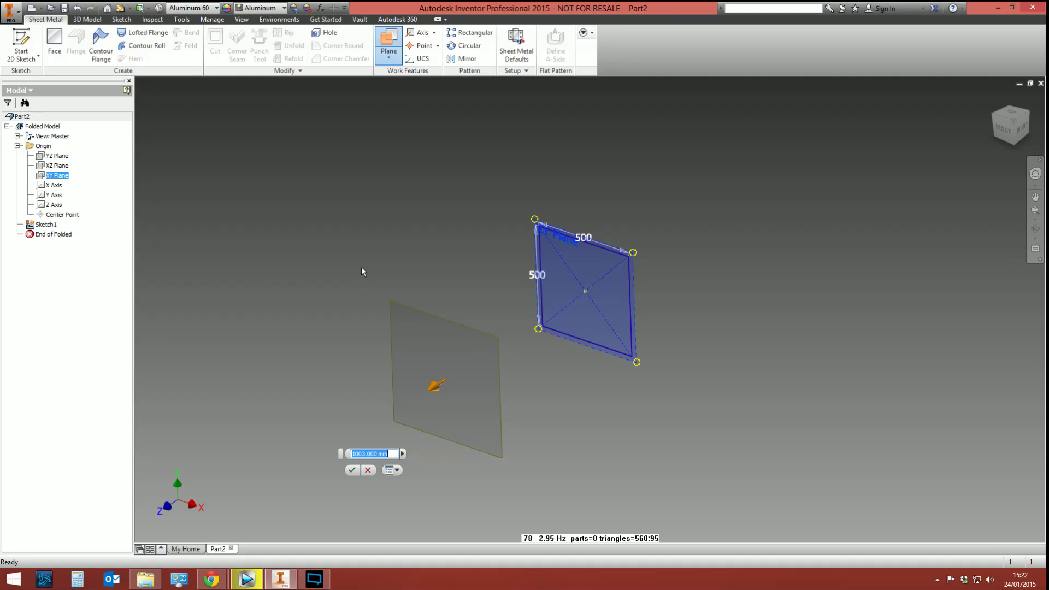
type("1000")
key("Return")
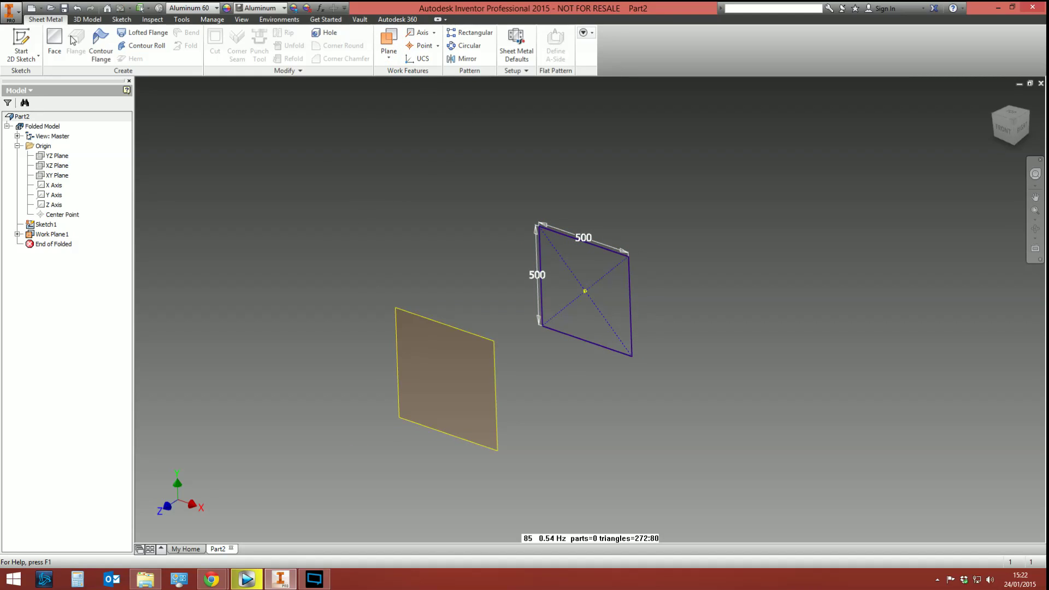
left_click(21, 42)
- Draw a 200 mm diameter circle on Work Plane1 above the square
left_click(425, 320)
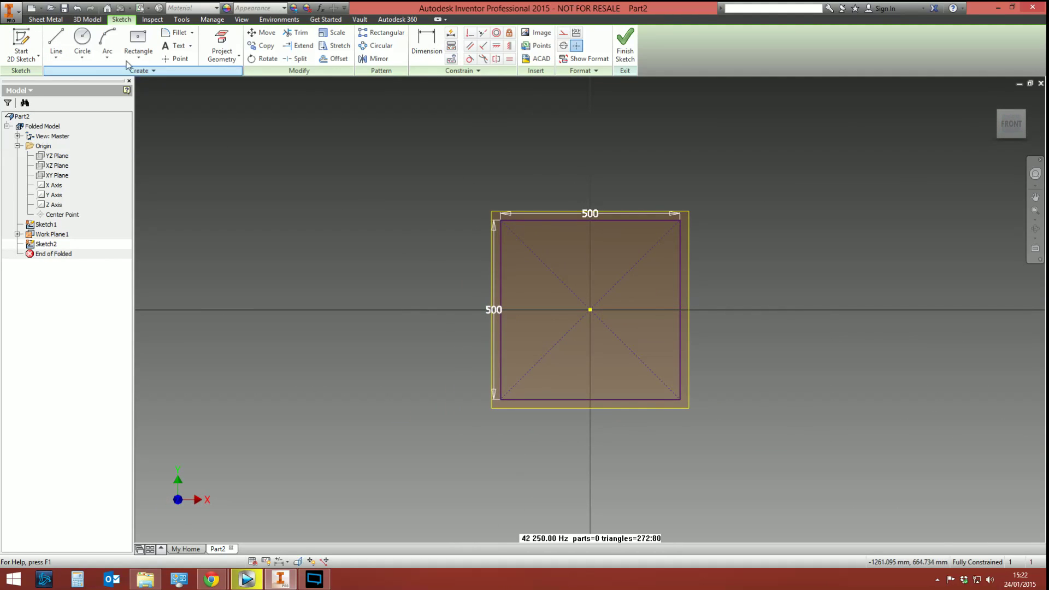
left_click(81, 41)
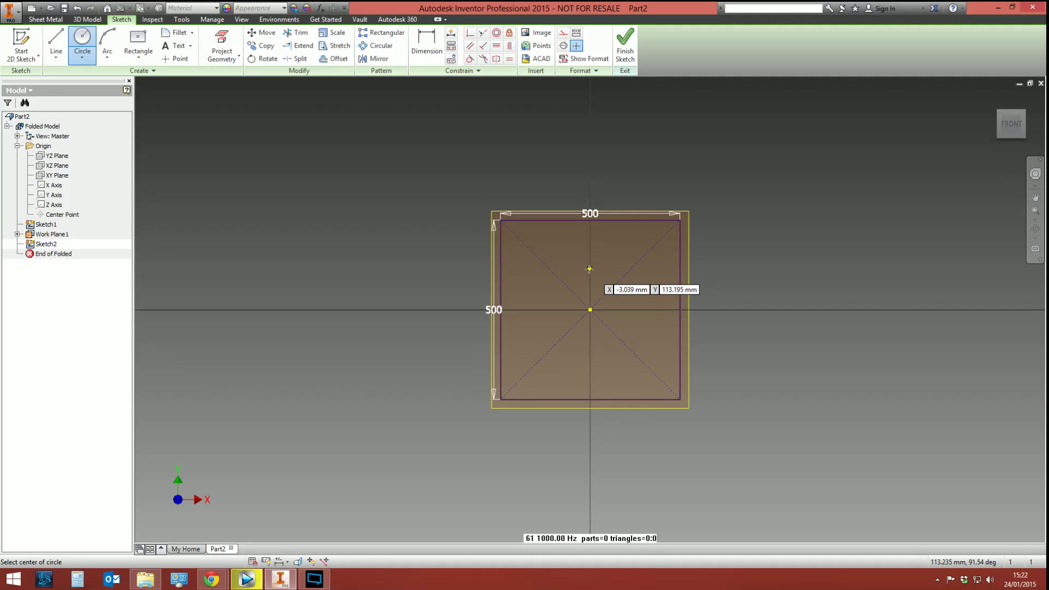
left_click(589, 268)
type("2")
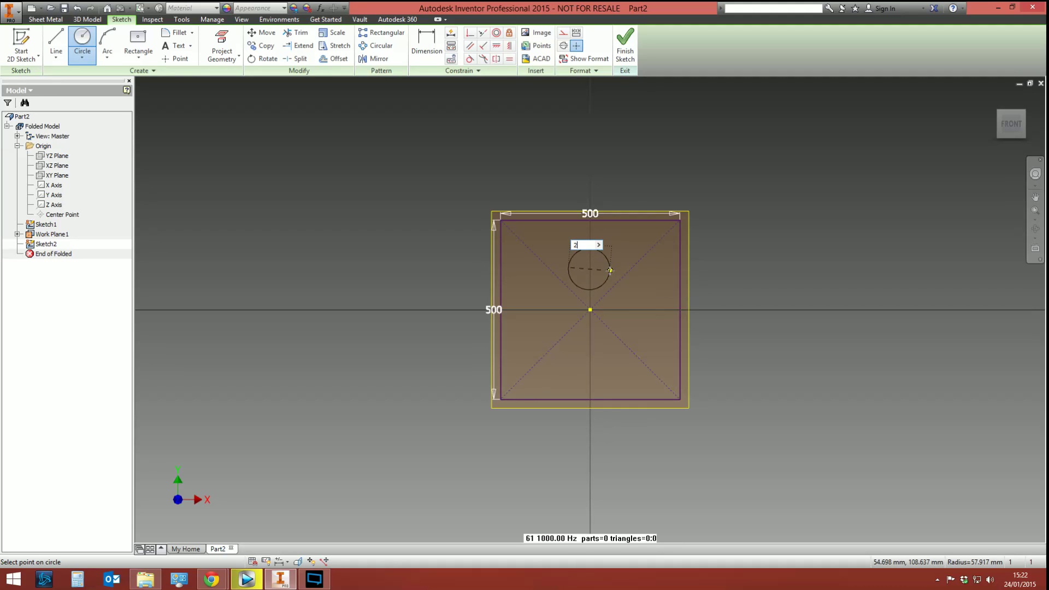
type("00")
key("Return")
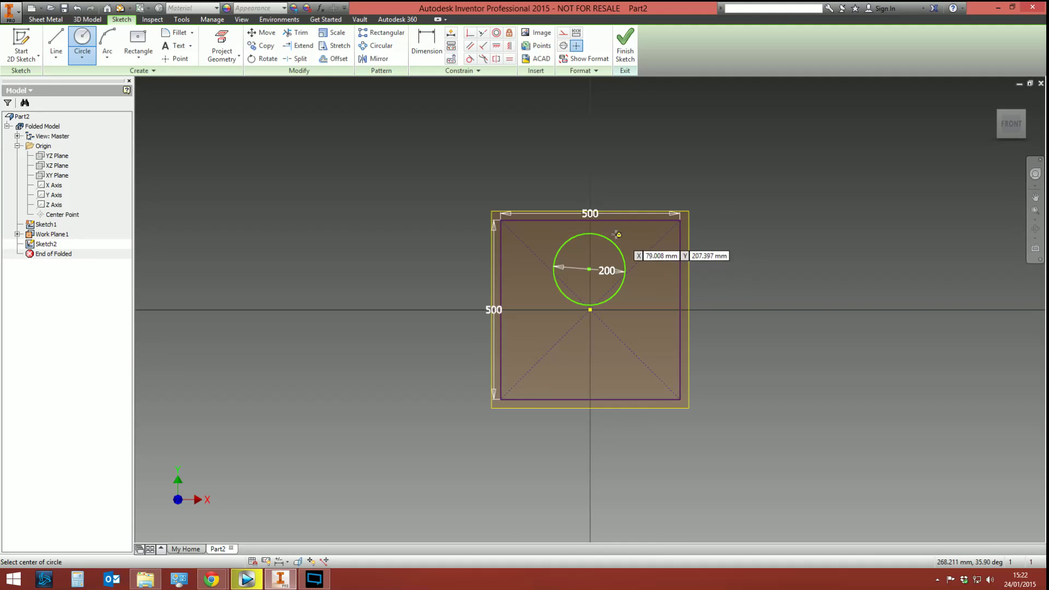
key("Escape")
- Constrain the circle's centre vertically to the square's centre
mouse_move(579, 263)
left_mouse_down()
mouse_move(558, 285)
mouse_move(593, 340)
mouse_move(592, 241)
mouse_move(576, 322)
mouse_move(632, 271)
mouse_move(568, 310)
mouse_move(598, 273)
mouse_move(584, 255)
left_mouse_up()
key("i")
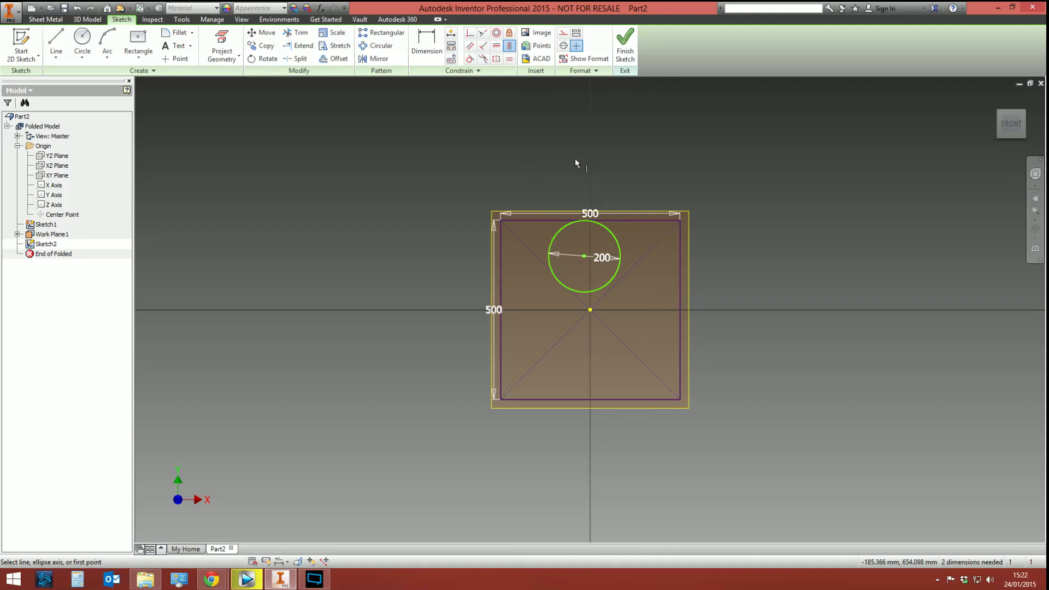
left_click(584, 256)
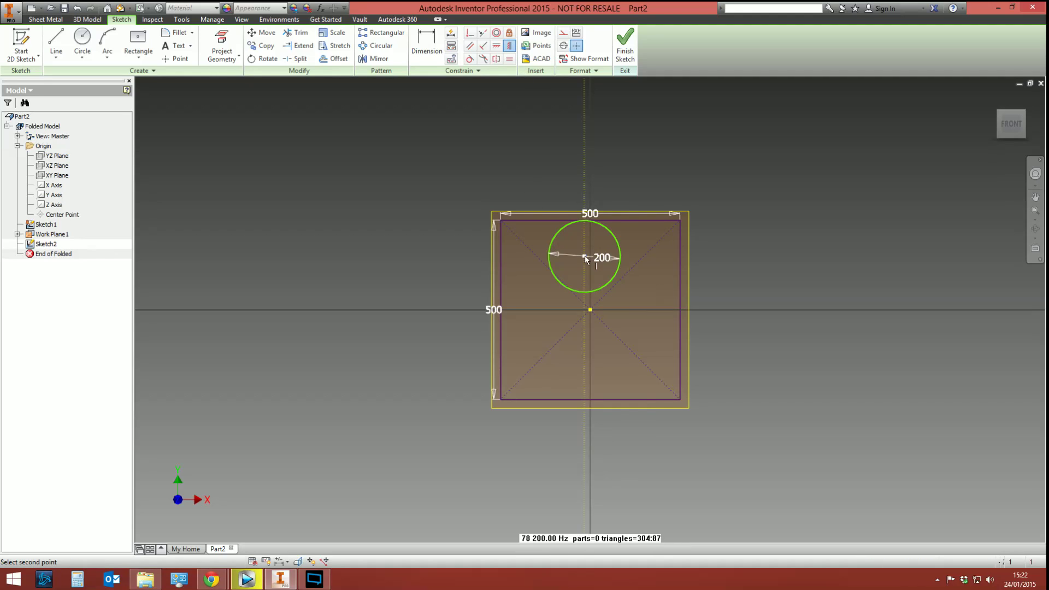
left_click(590, 309)
key("Escape")
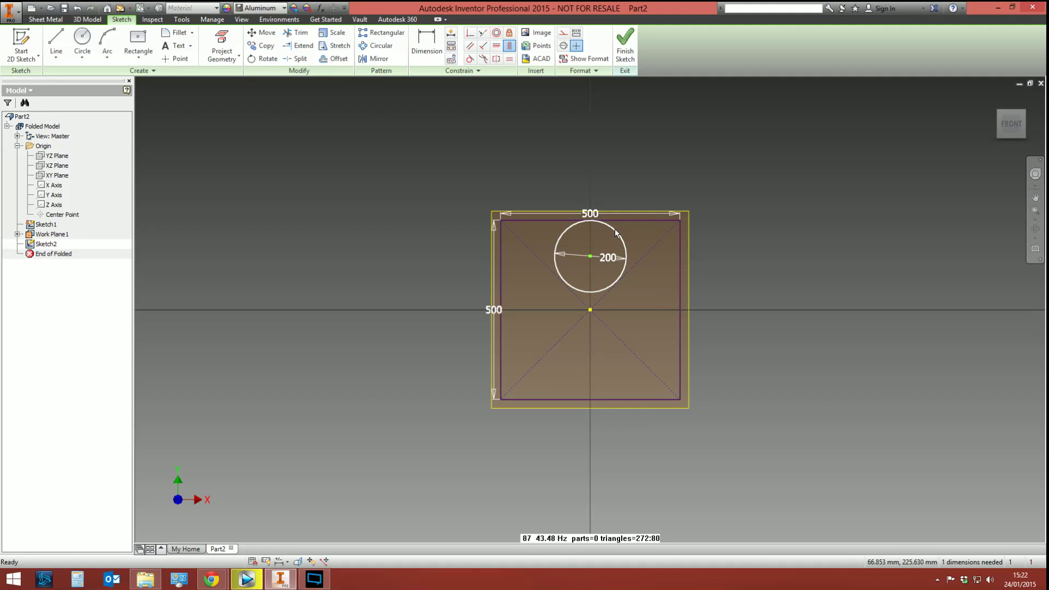
left_click_drag(612, 232, 590, 277)
- Make the circle tangent to the square's top edge and finish the sketch
left_click(470, 59)
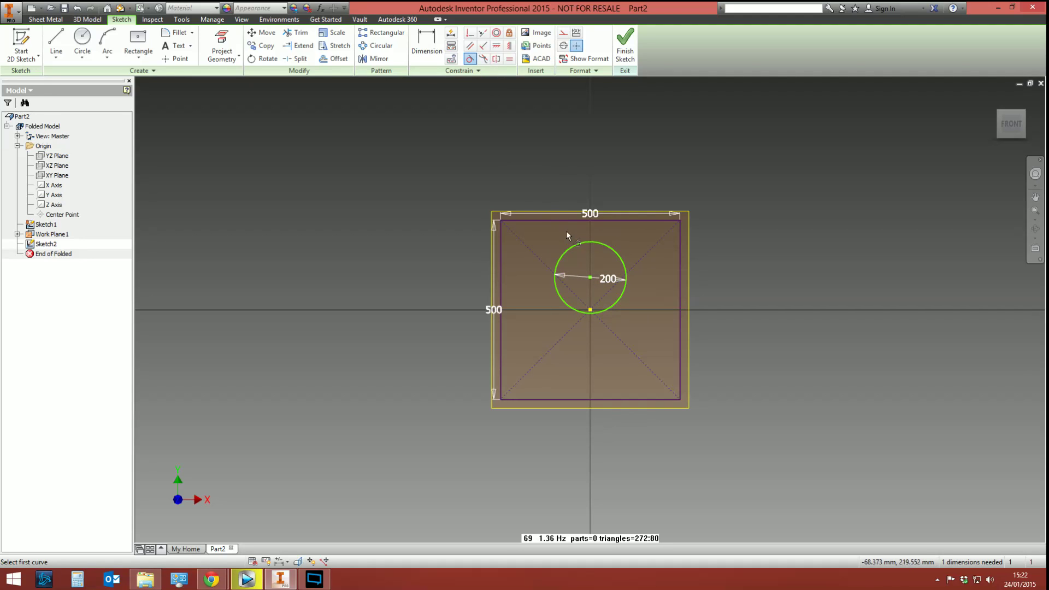
left_click(579, 241)
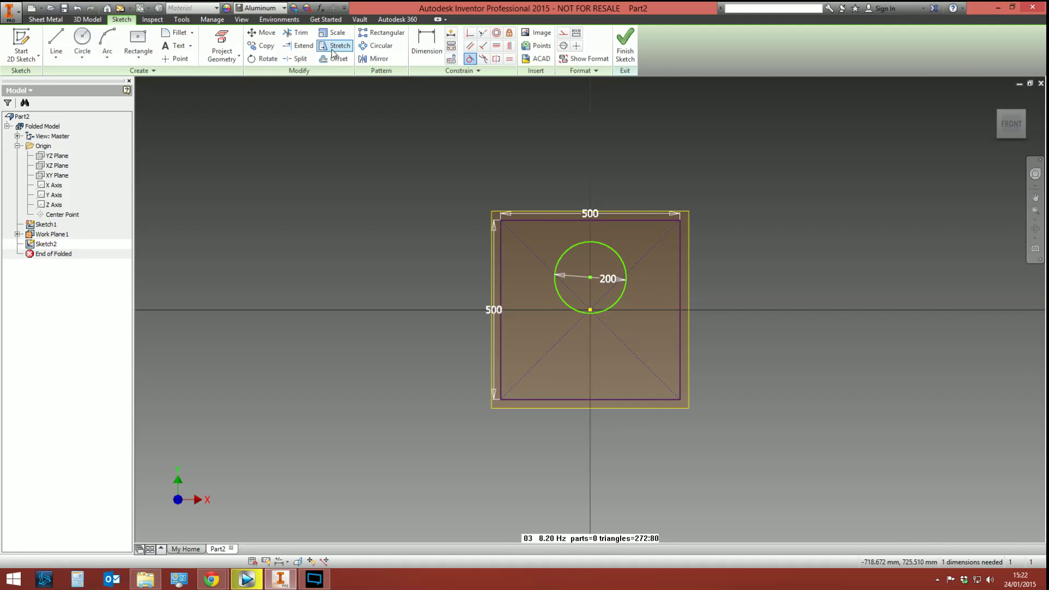
key("p")
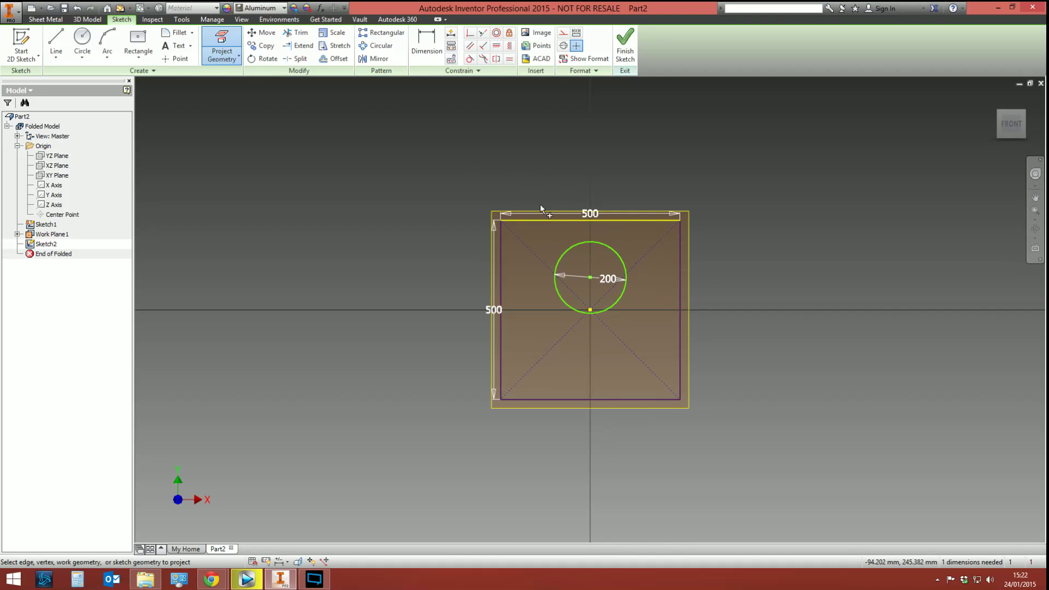
left_click(470, 58)
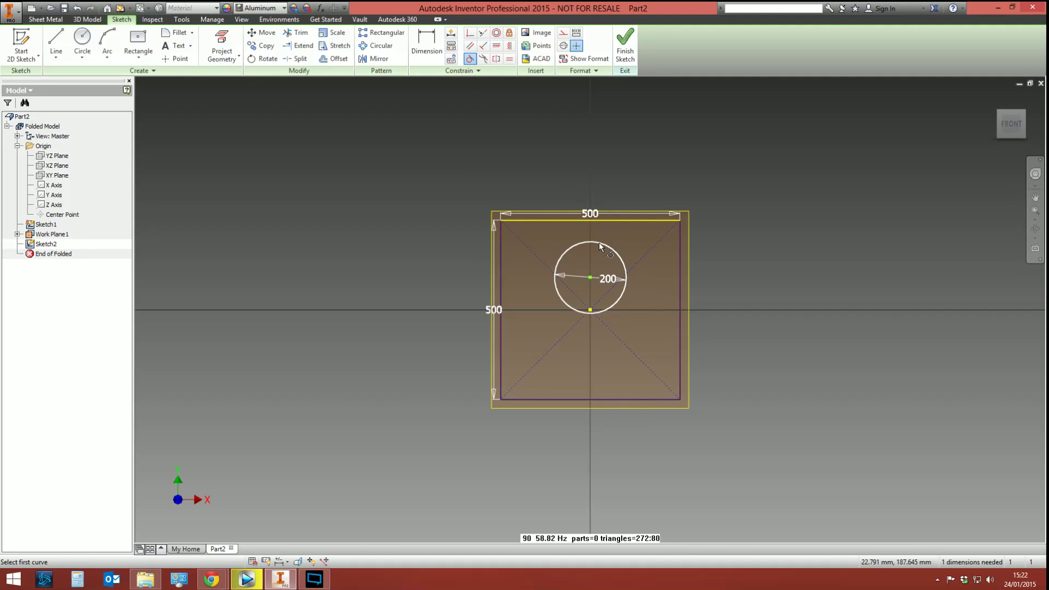
left_click(599, 242)
left_click(593, 219)
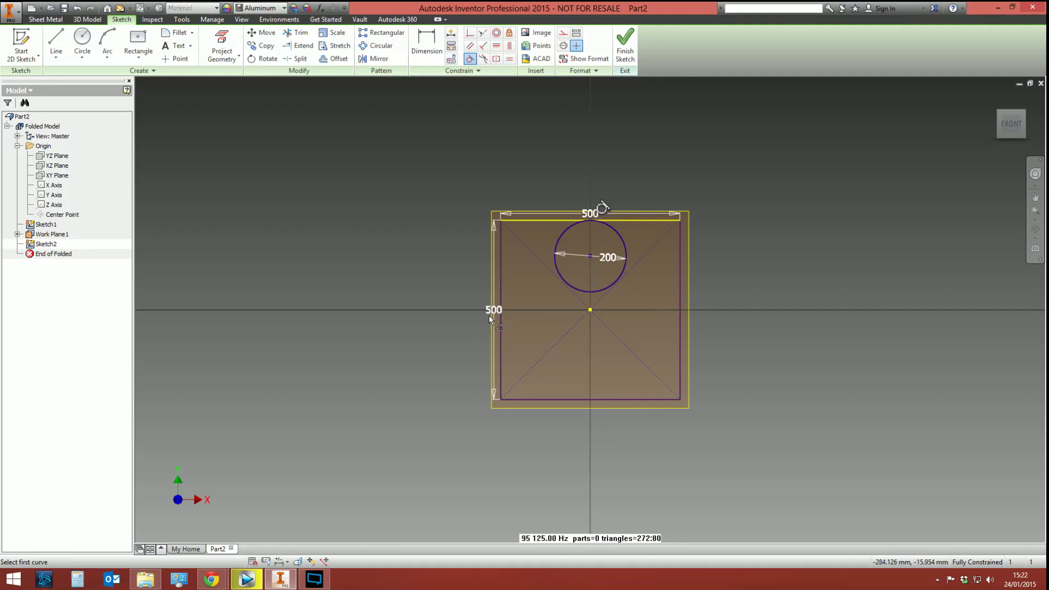
left_click(626, 58)
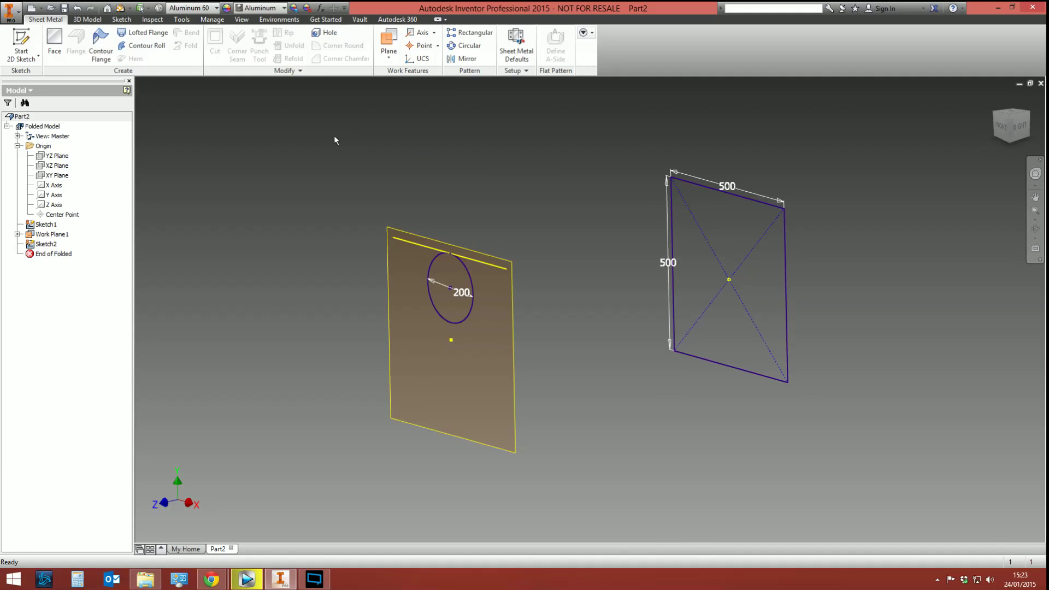
- Loft a flange from the 500 mm square to the 200 mm circle with Die Forming output
left_click(143, 33)
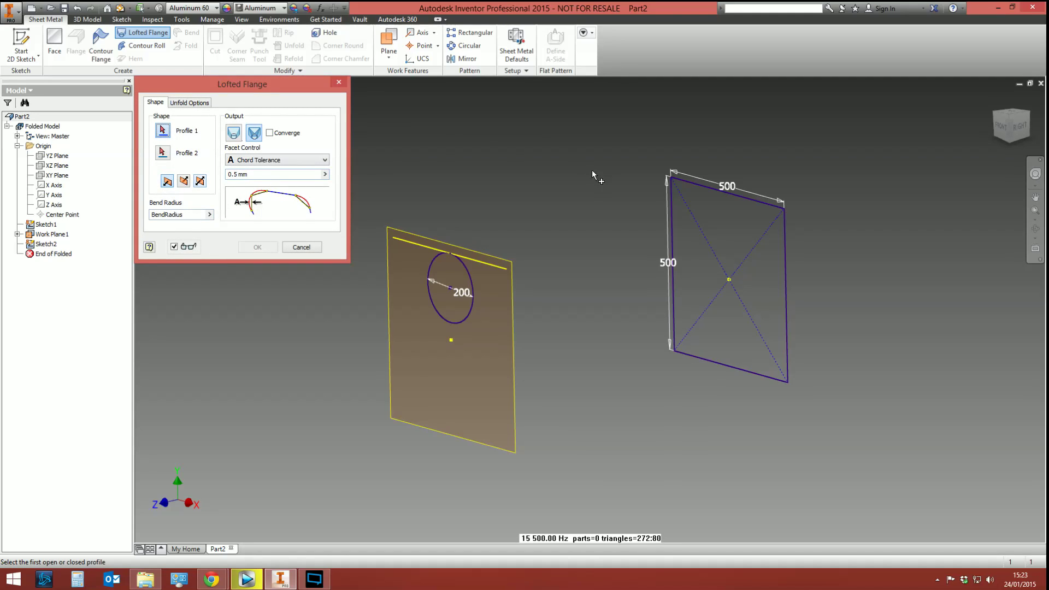
left_click(688, 188)
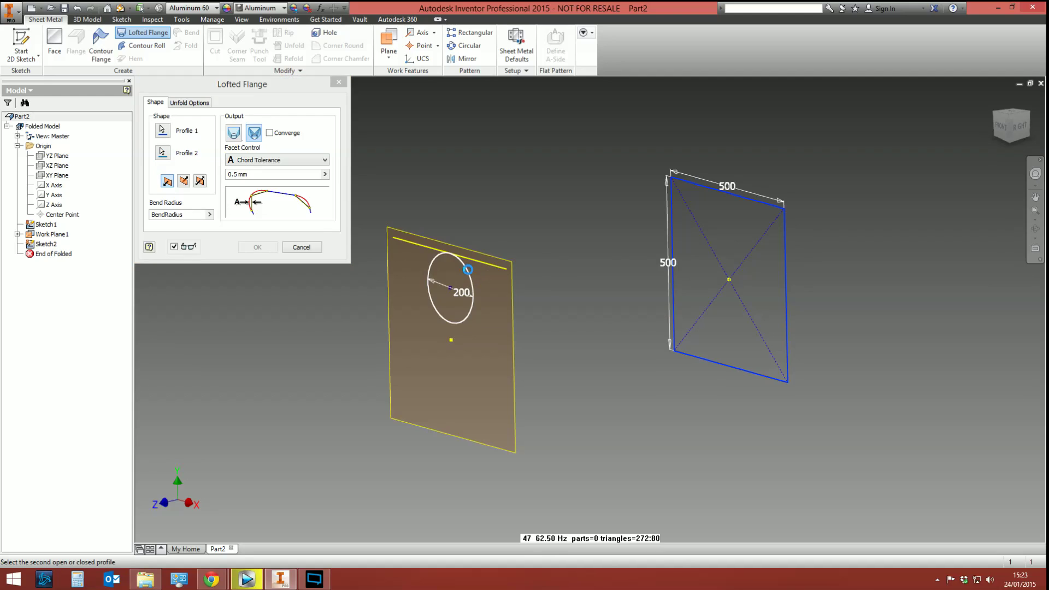
left_click(469, 270)
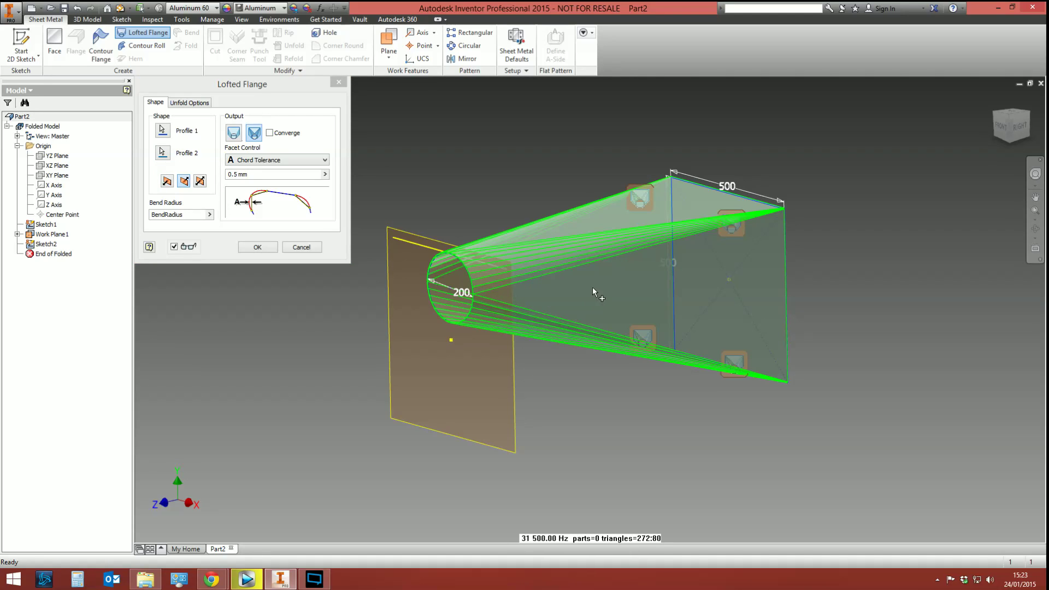
left_click(244, 137)
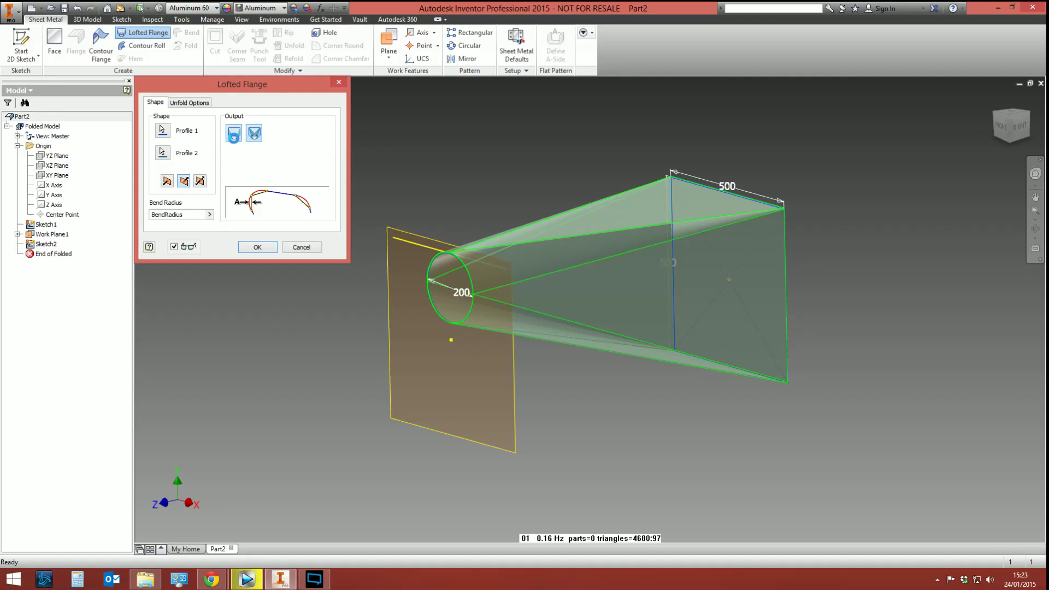
left_click(253, 136)
left_click(236, 141)
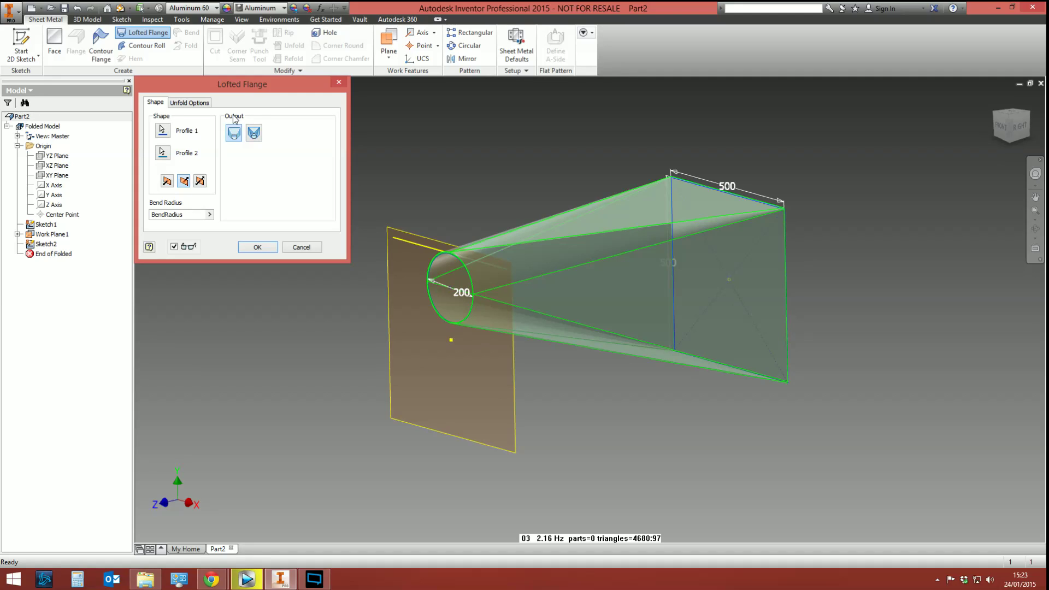
left_click_drag(258, 84, 271, 107)
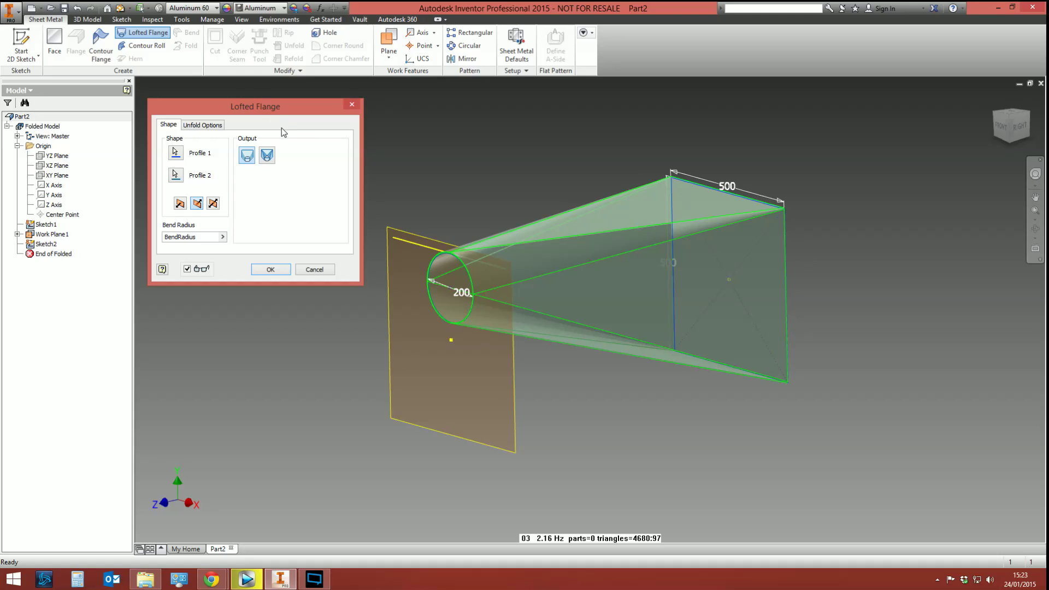
left_click(271, 269)
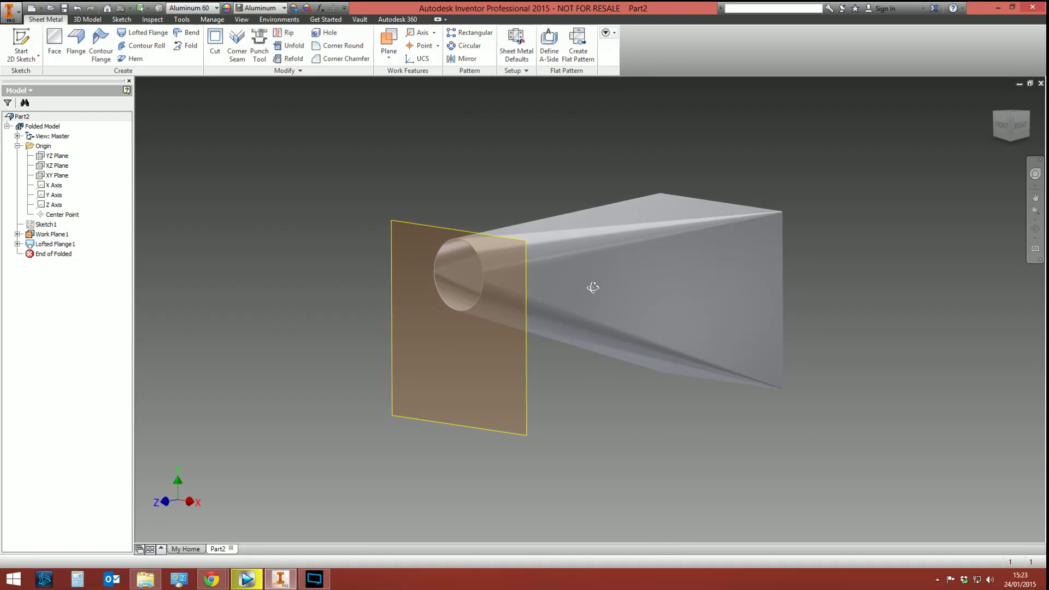
- Turn off the visibility of Work Plane1
mouse_move(593, 288)
middle_mouse_down("shift")
mouse_move(625, 161)
mouse_move(601, 126)
mouse_move(571, 202)
mouse_move(541, 224)
middle_mouse_up("shift")
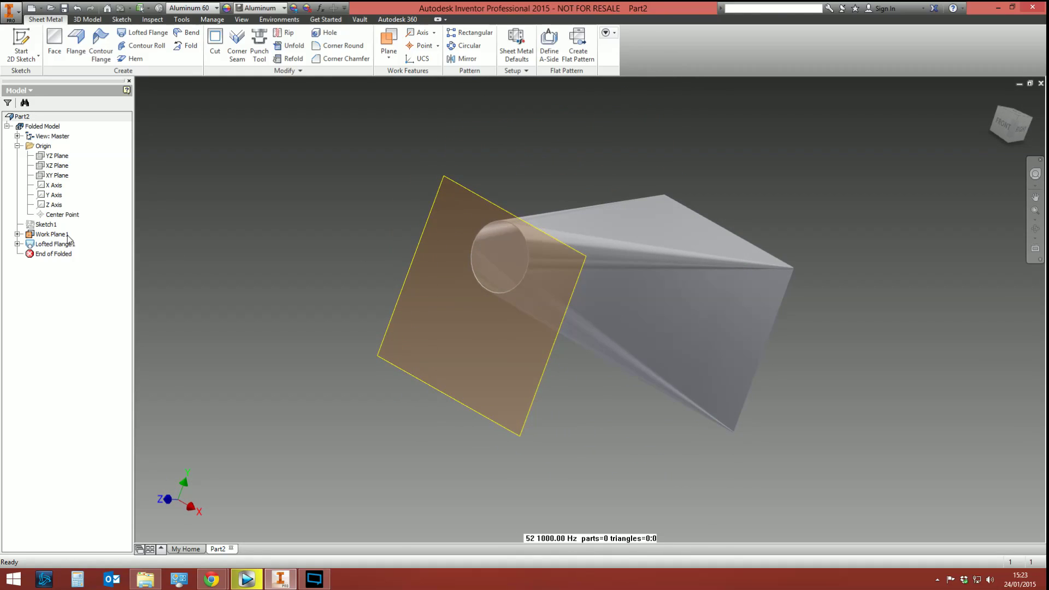
right_click(52, 234)
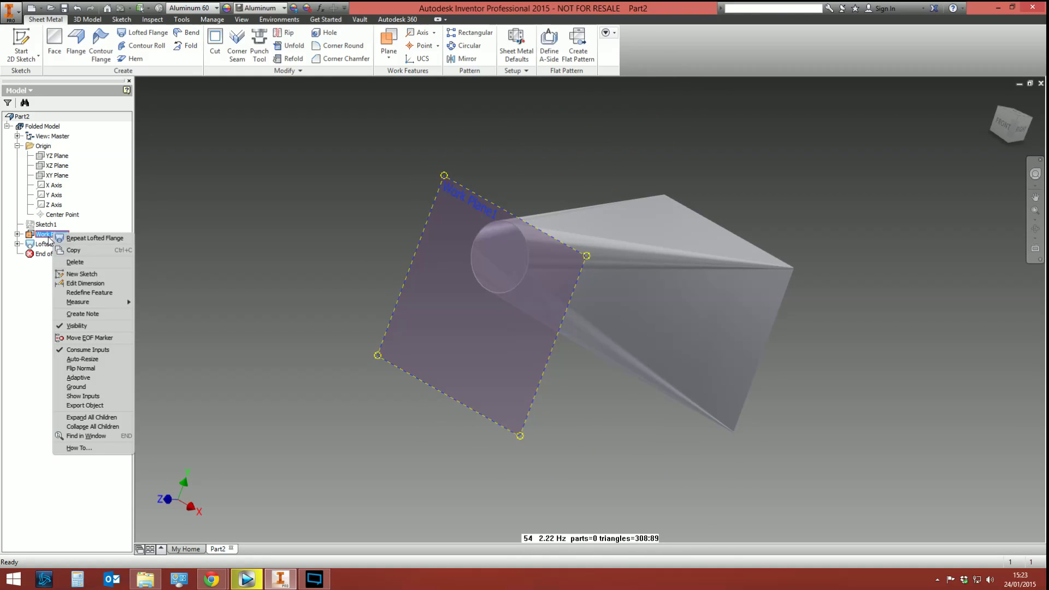
left_click(84, 328)
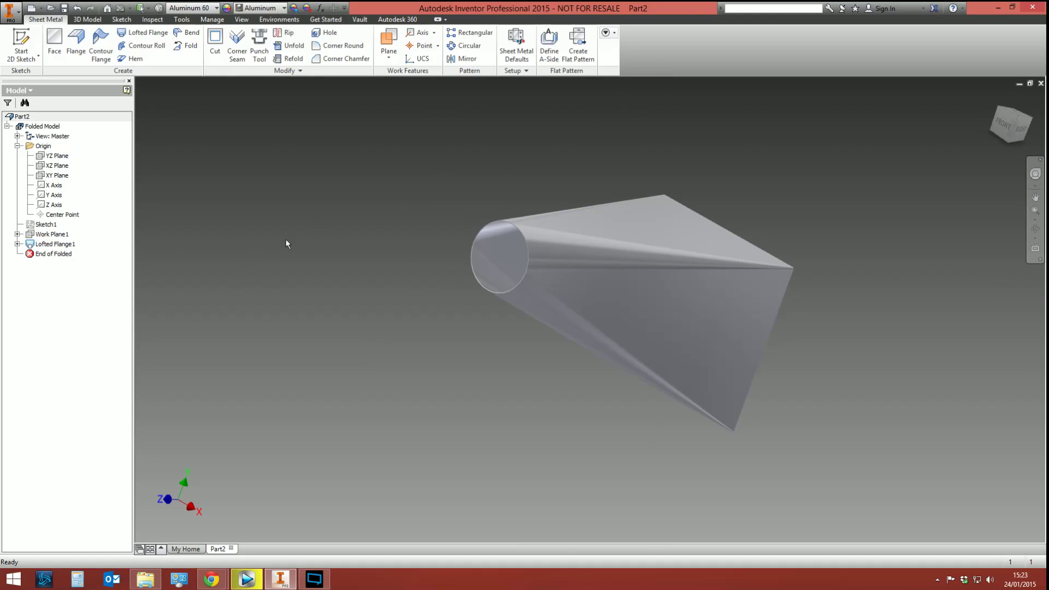
- Try a flat pattern of the unripped flange, inspect it, and undo it
middle_click_drag(286, 239, 619, 276, "shift")
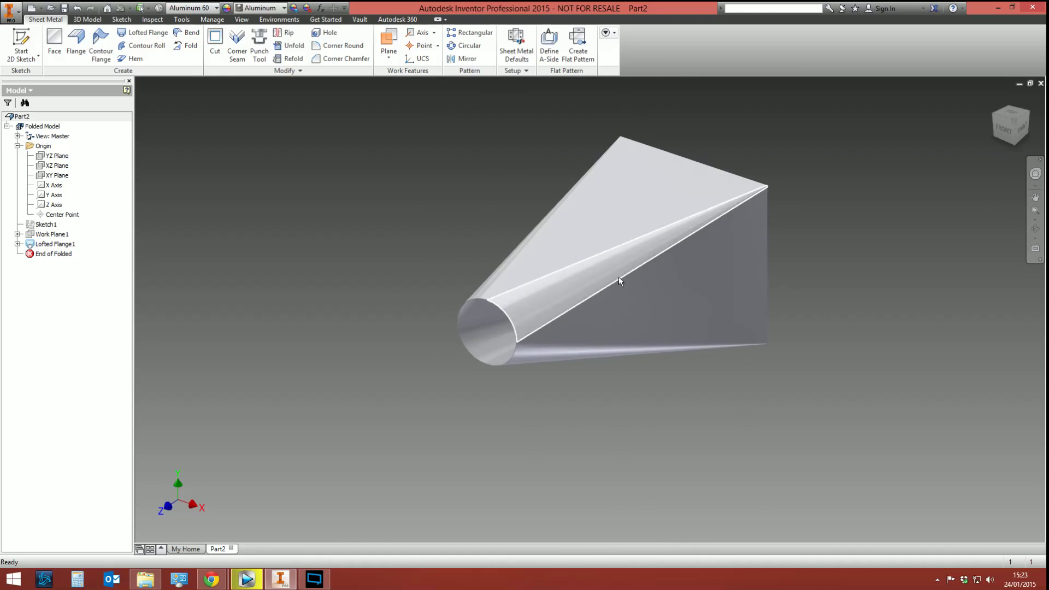
left_click(578, 47)
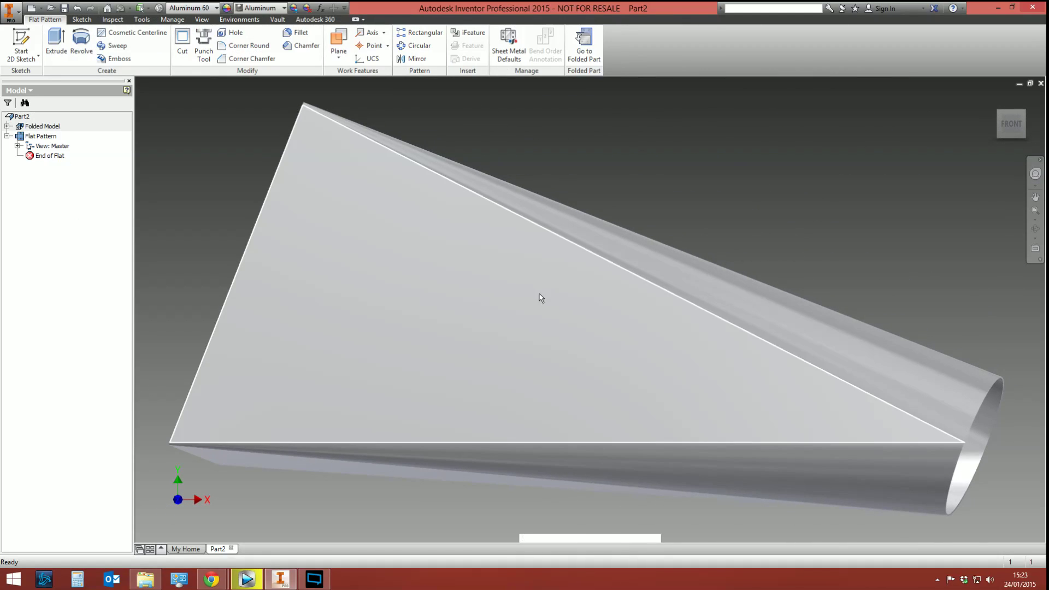
middle_click_drag(541, 295, 585, 332, "shift")
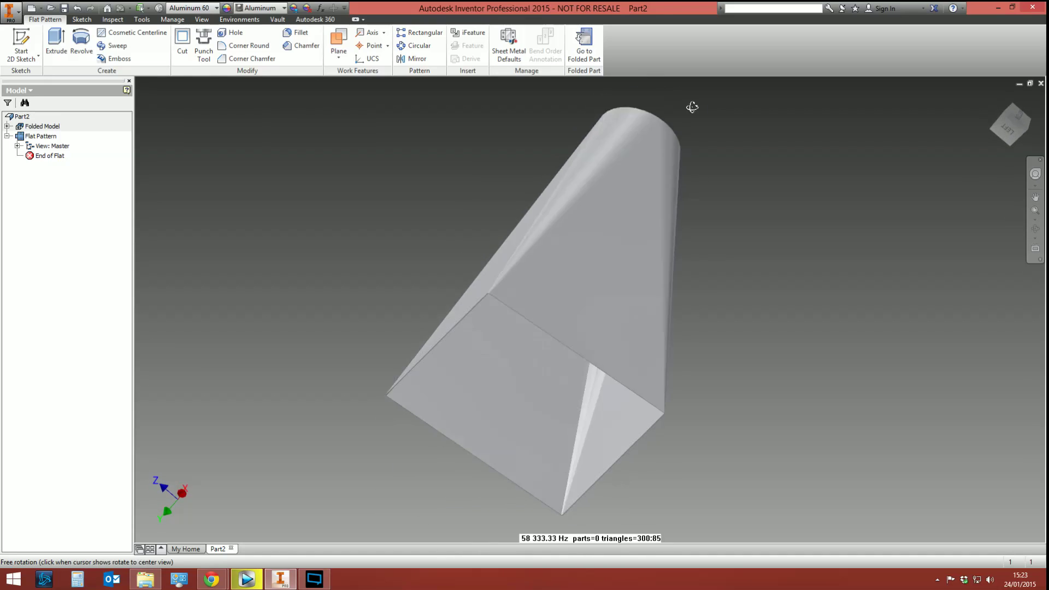
left_click_drag(692, 107, 164, 219)
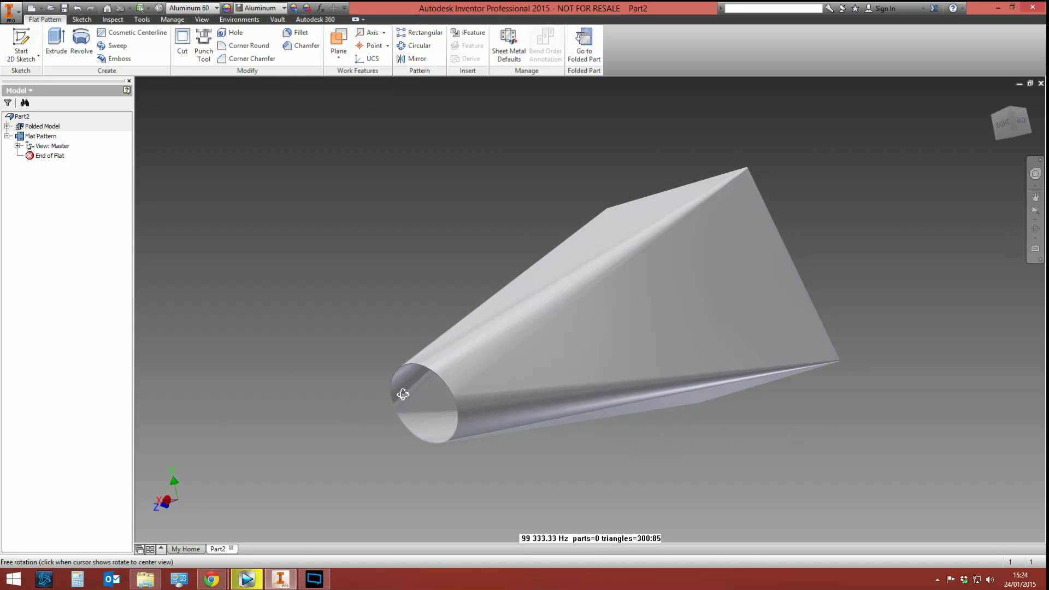
left_click(76, 9)
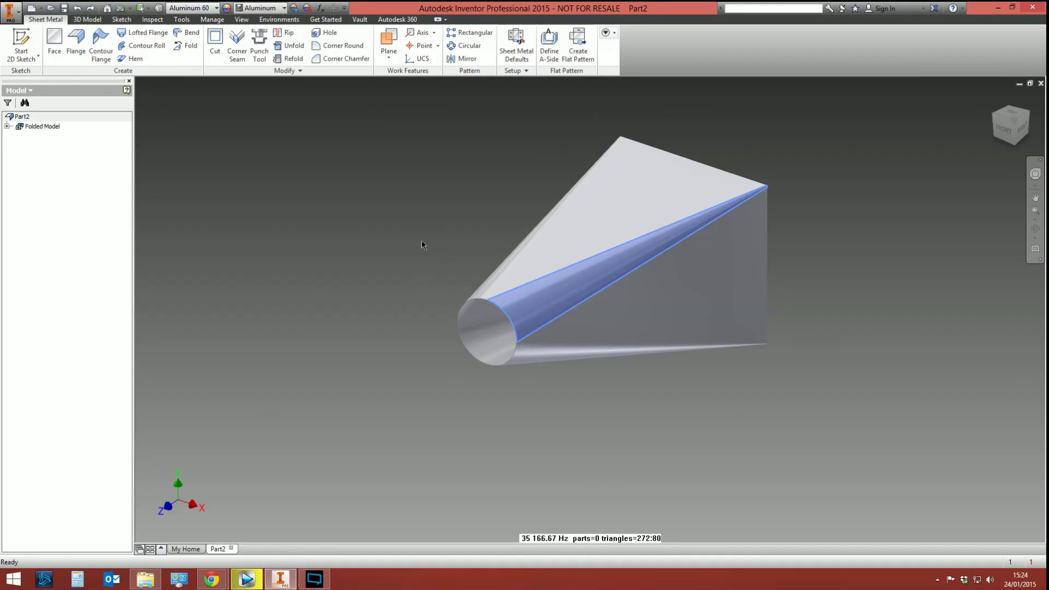
- Orbit the folded flange to expose the cone, then start the Rip tool
key("F4")
left_click_drag(581, 288, 624, 272)
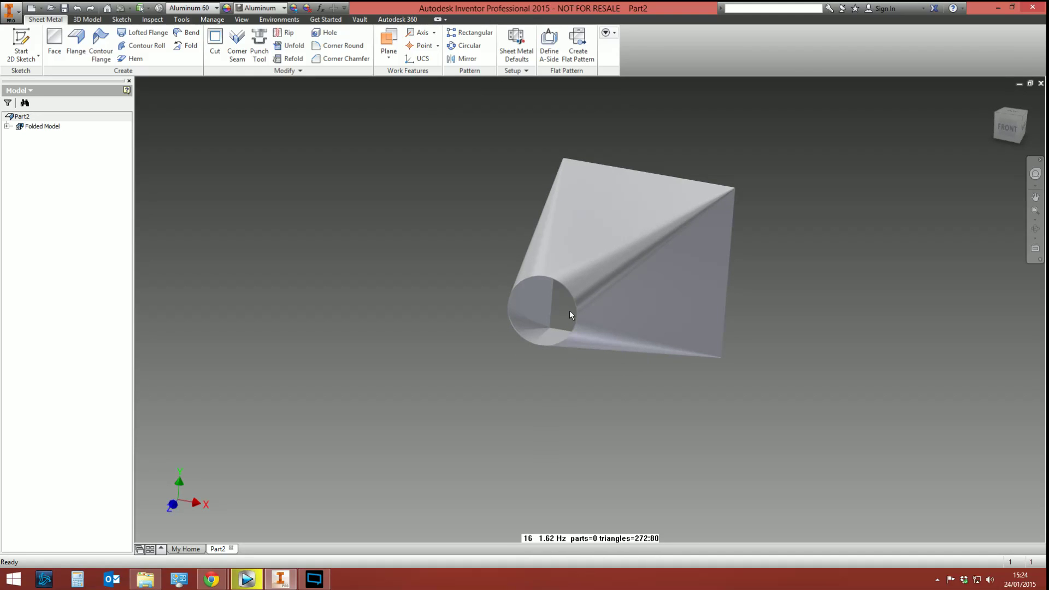
key("F4")
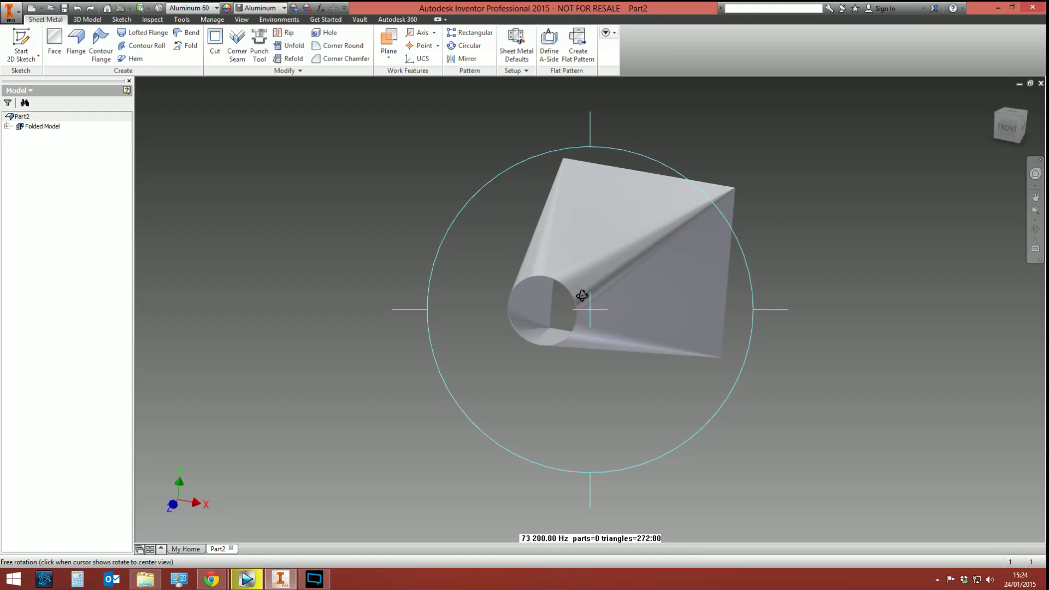
left_click_drag(586, 298, 519, 213)
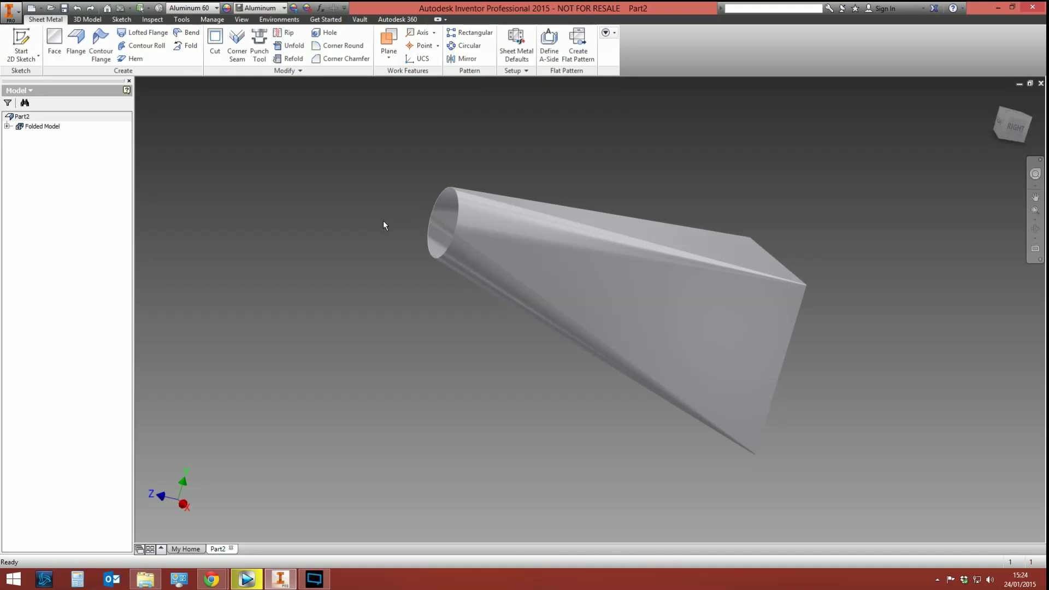
key("F4")
left_click_drag(501, 254, 501, 346)
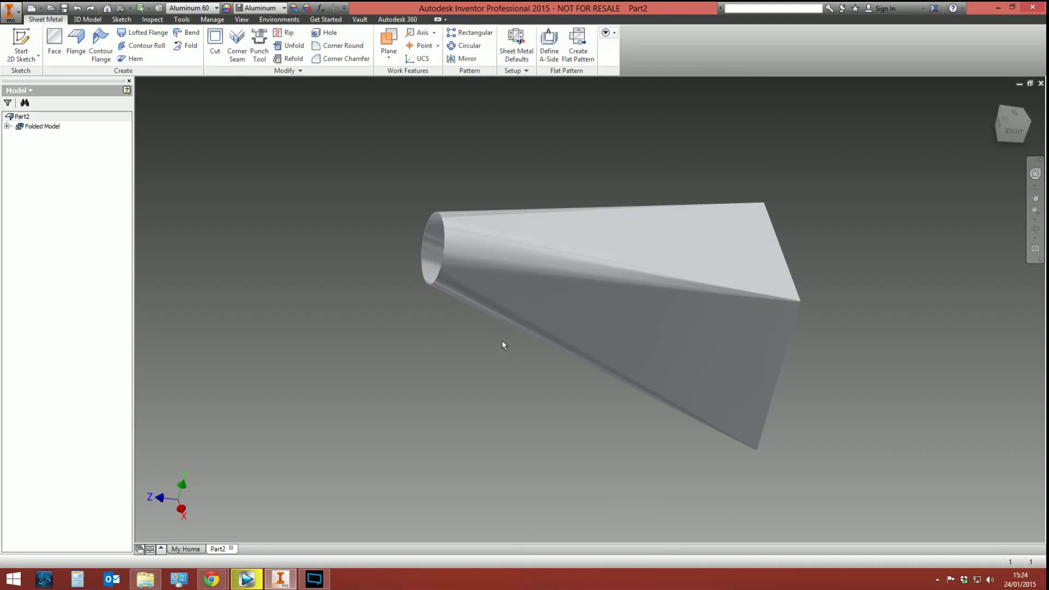
left_click(284, 33)
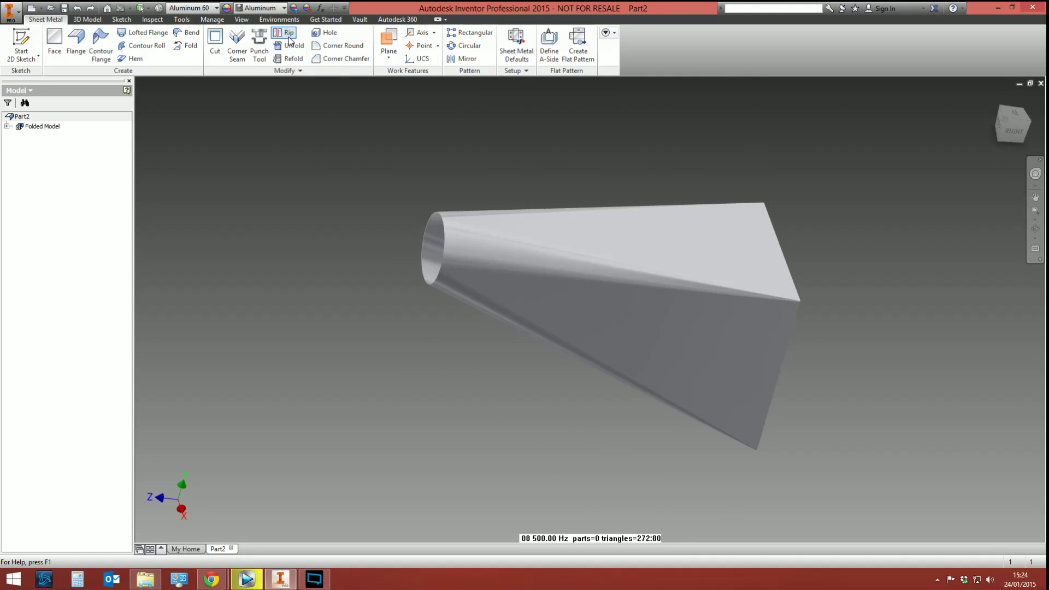
- Rip the flat triangular face with a single point at its round-end corner
left_click(619, 238)
key("F4")
left_click_drag(623, 271, 849, 204)
key("F4")
left_click_drag(651, 239, 590, 433)
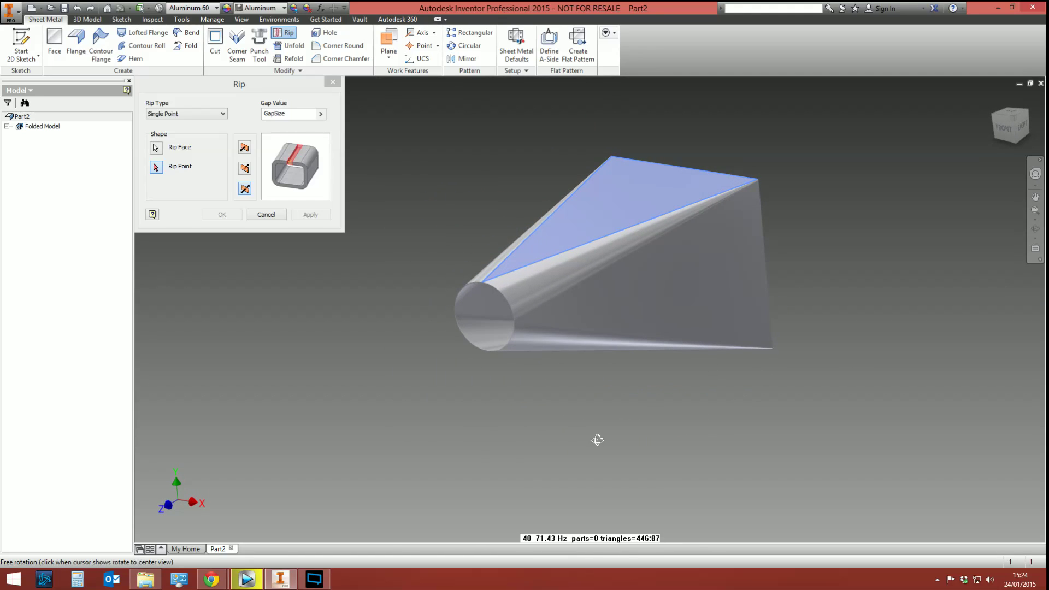
key("Escape")
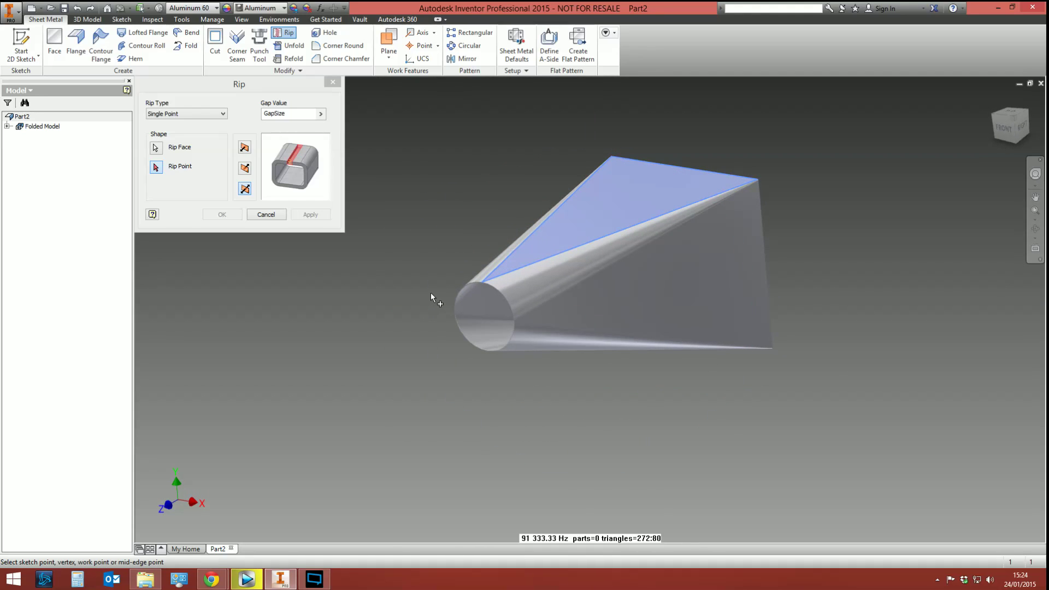
left_click(481, 283)
scroll(481, 269, "down", 5)
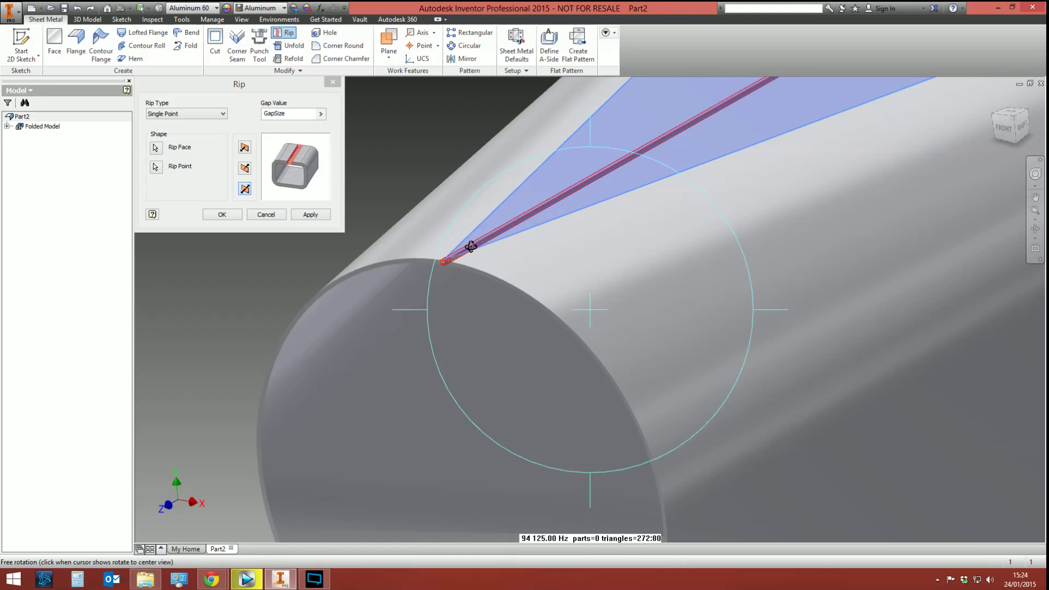
middle_click_drag(469, 244, 673, 264, "shift")
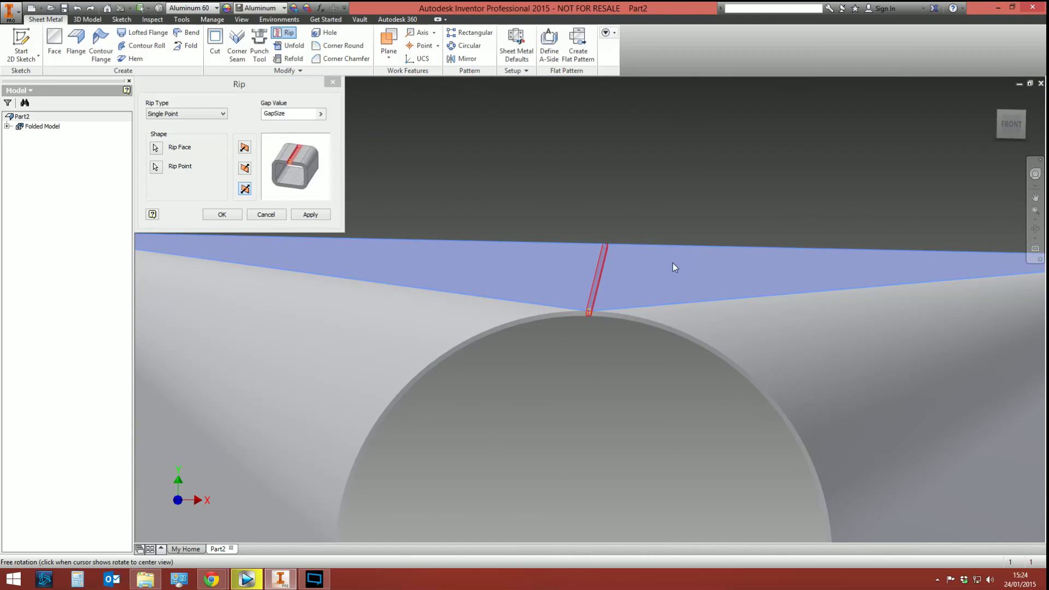
left_click(223, 214)
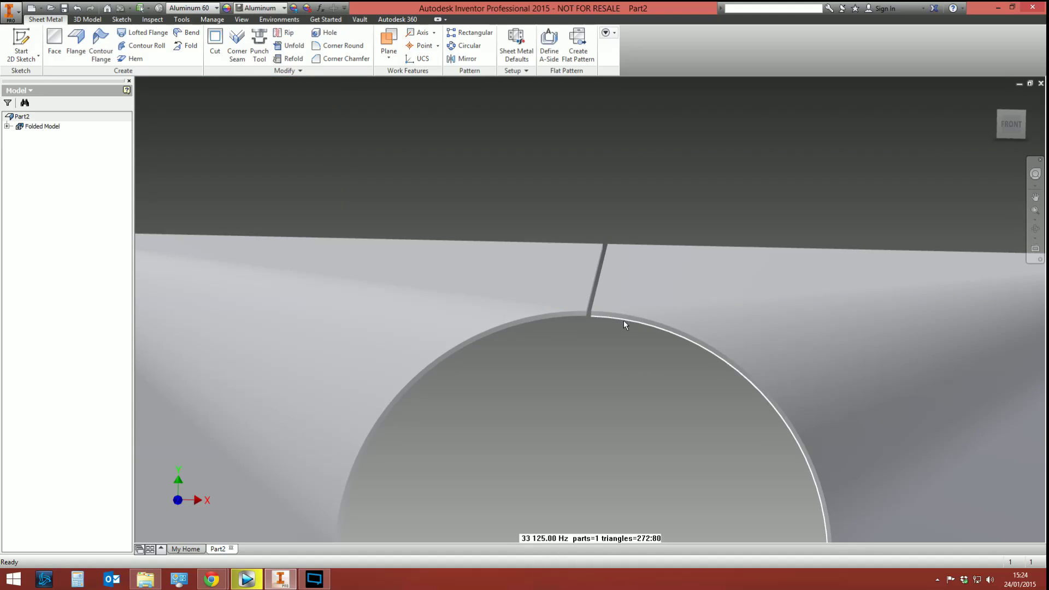
- Create the flat pattern of the ripped flange and toggle between folded model and flat pattern
scroll(624, 320, "down", 3)
scroll(621, 328, "up", 5)
middle_click_drag(616, 332, 648, 140, "shift")
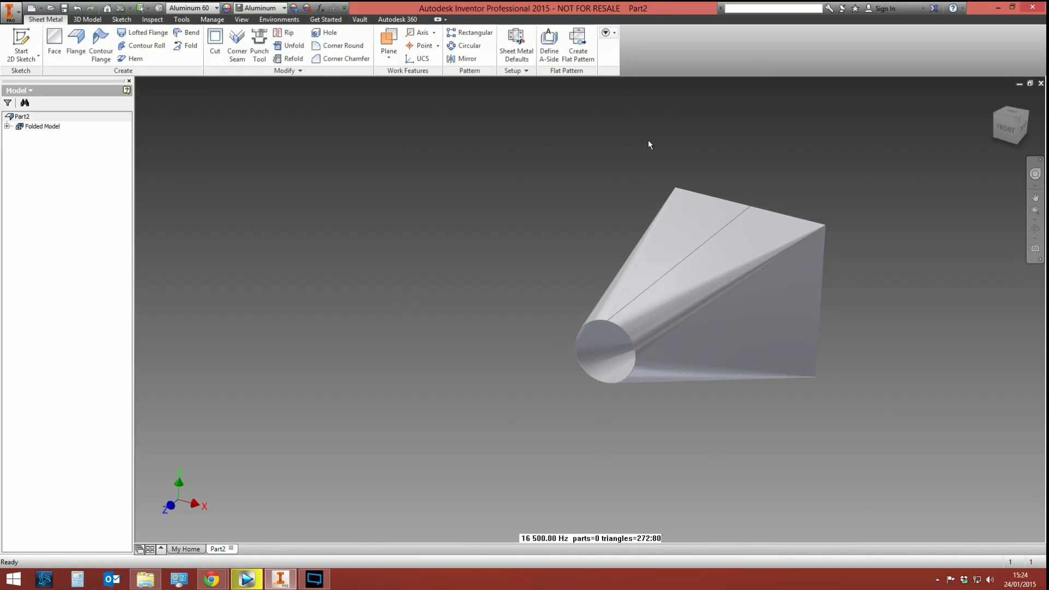
left_click(576, 47)
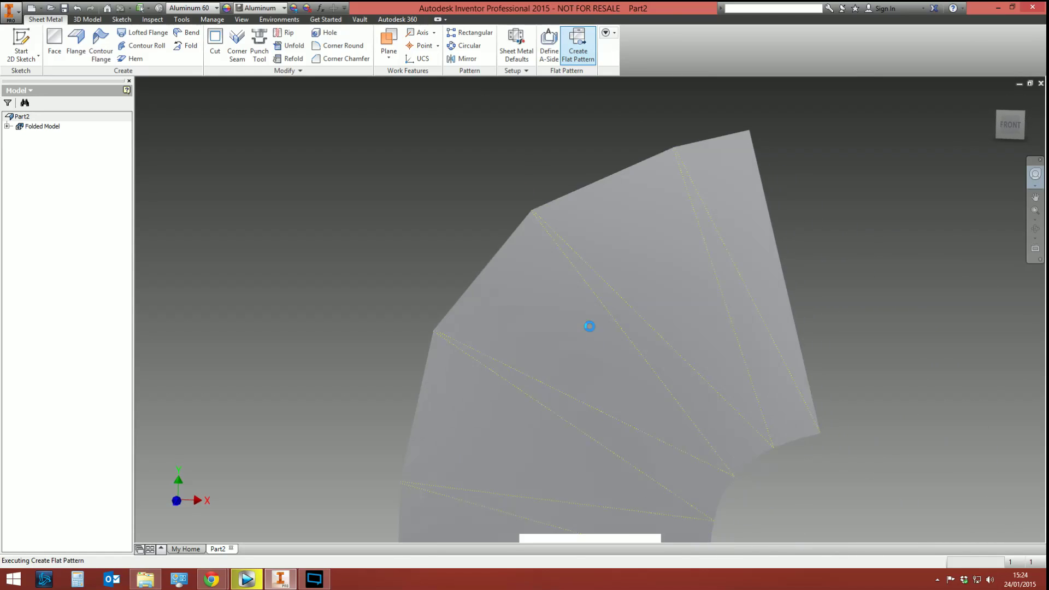
middle_click_drag(606, 370, 597, 363)
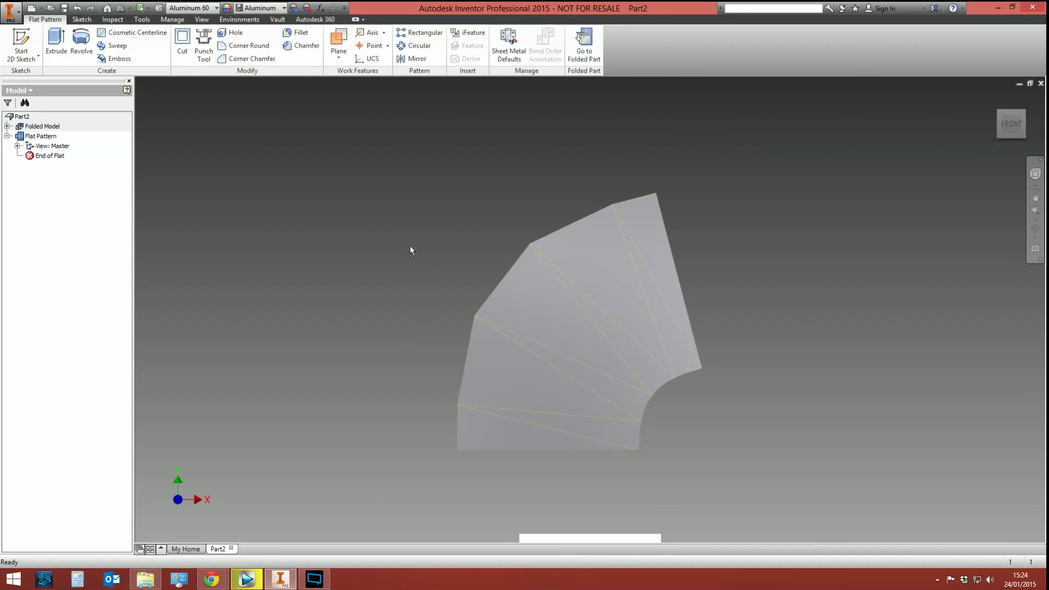
double_click(41, 126)
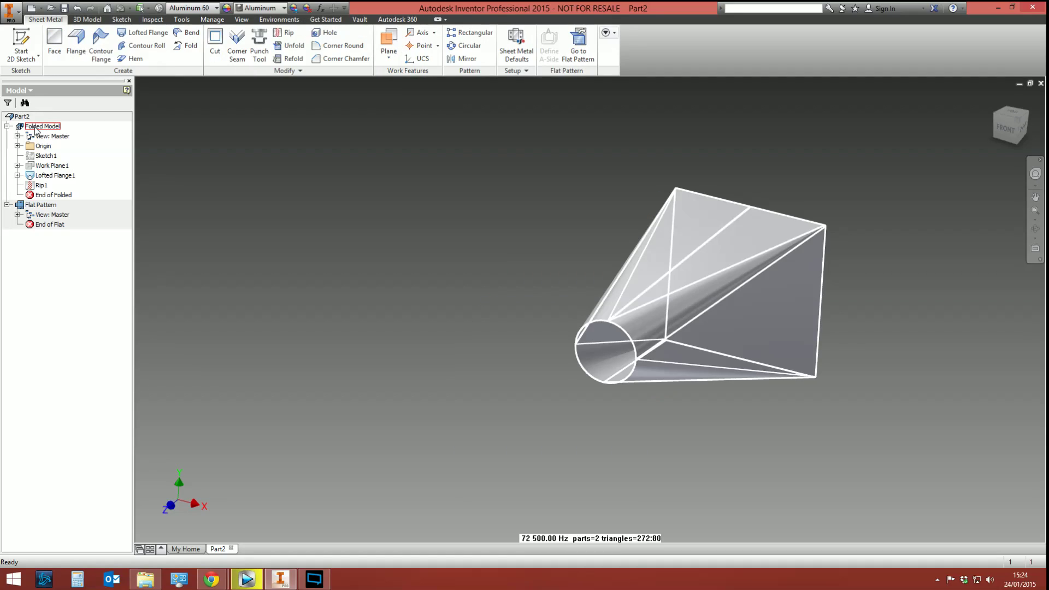
double_click(30, 205)
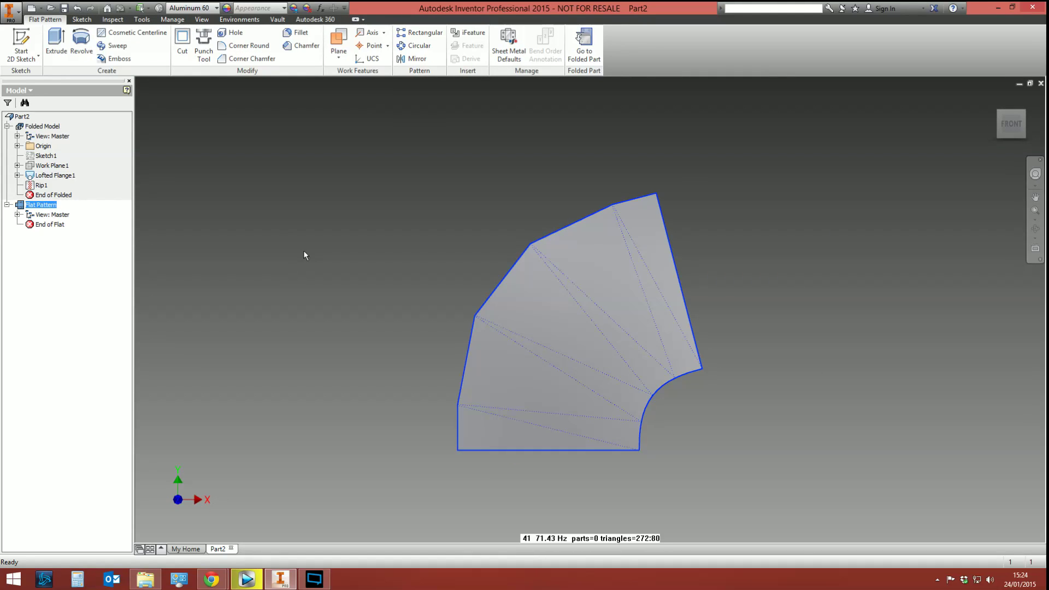
- Create a new drawing from the standard.dwg template
left_click(33, 10)
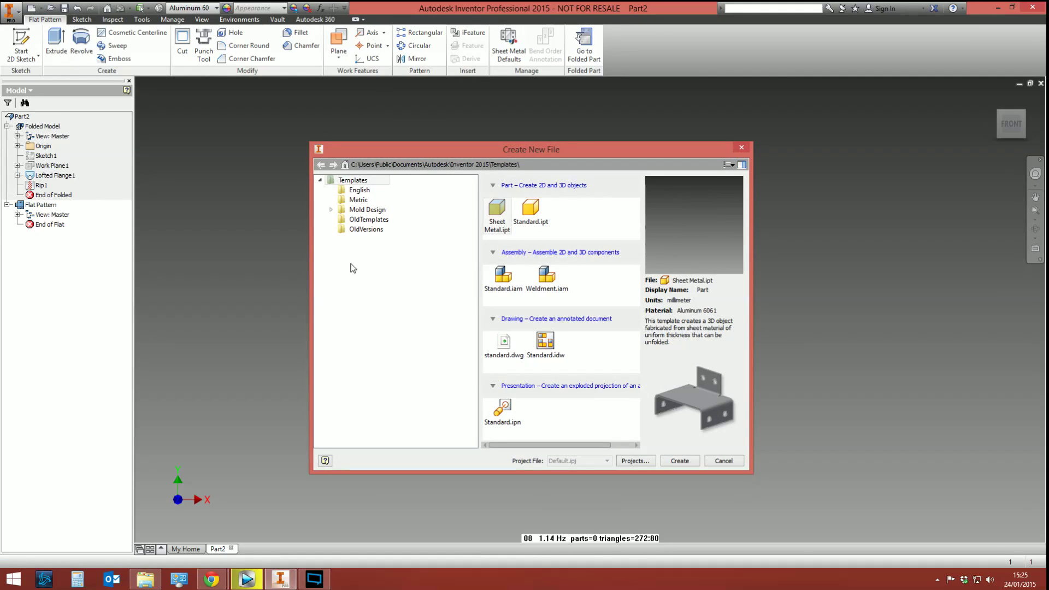
double_click(498, 344)
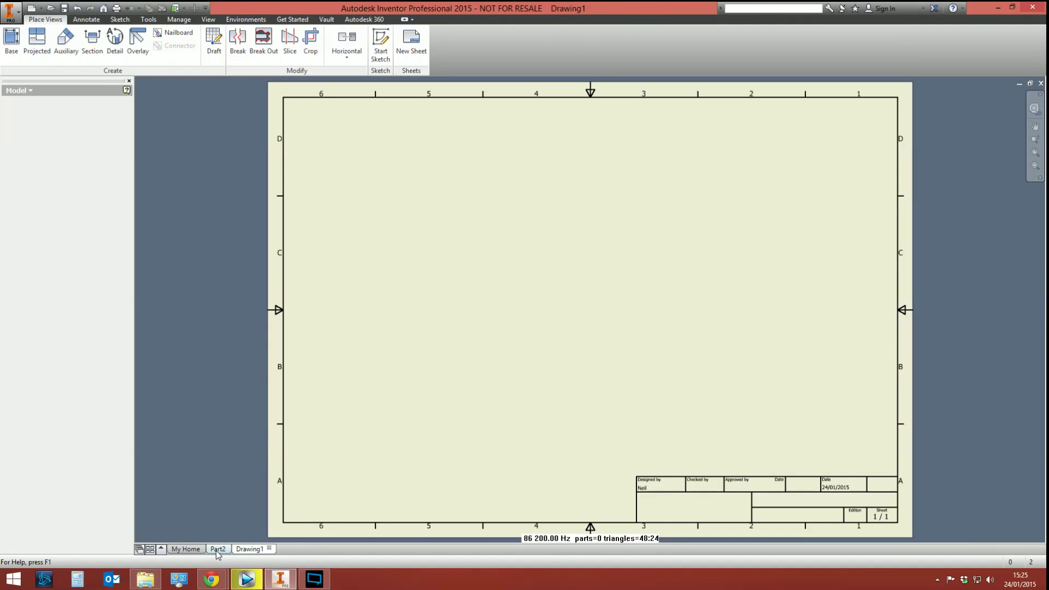
left_click(217, 549)
- Save the part as Part2.ipt despite the flat pattern warning, then start a base view in Drawing1
left_click(64, 9)
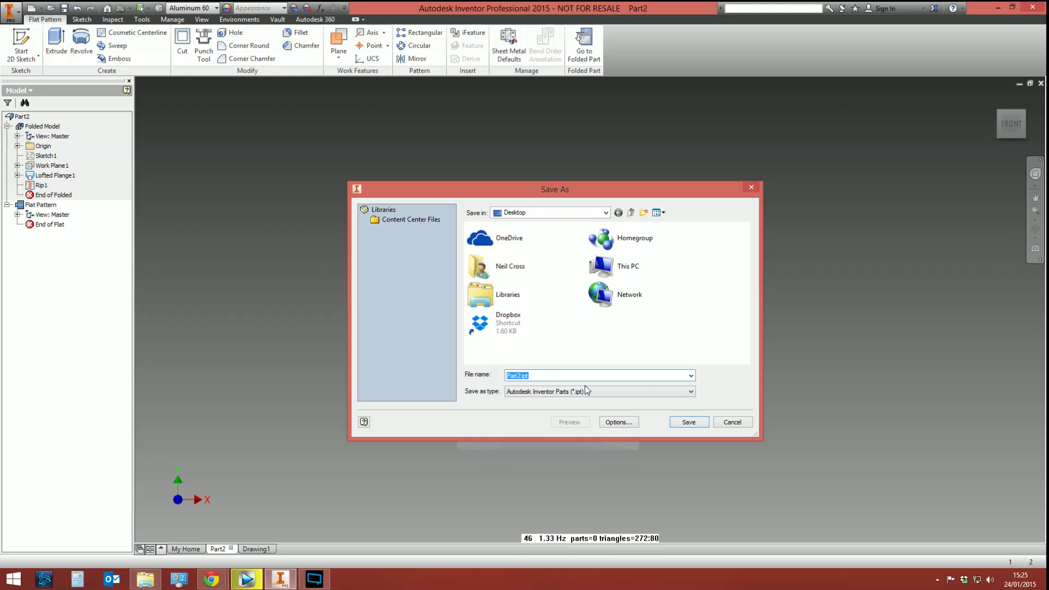
left_click(687, 422)
left_click(460, 312)
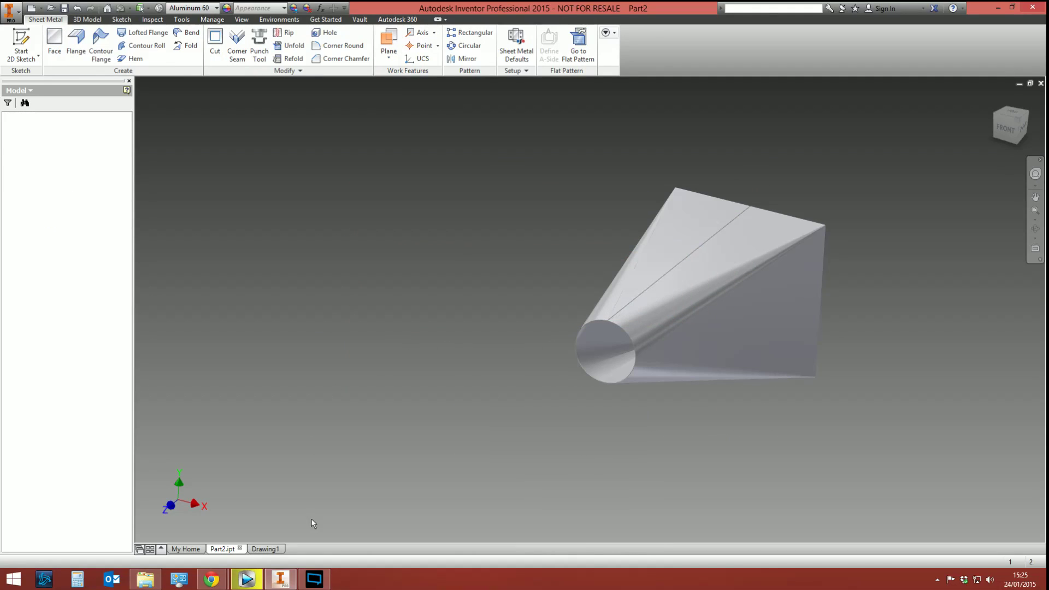
left_click(256, 549)
left_click(12, 43)
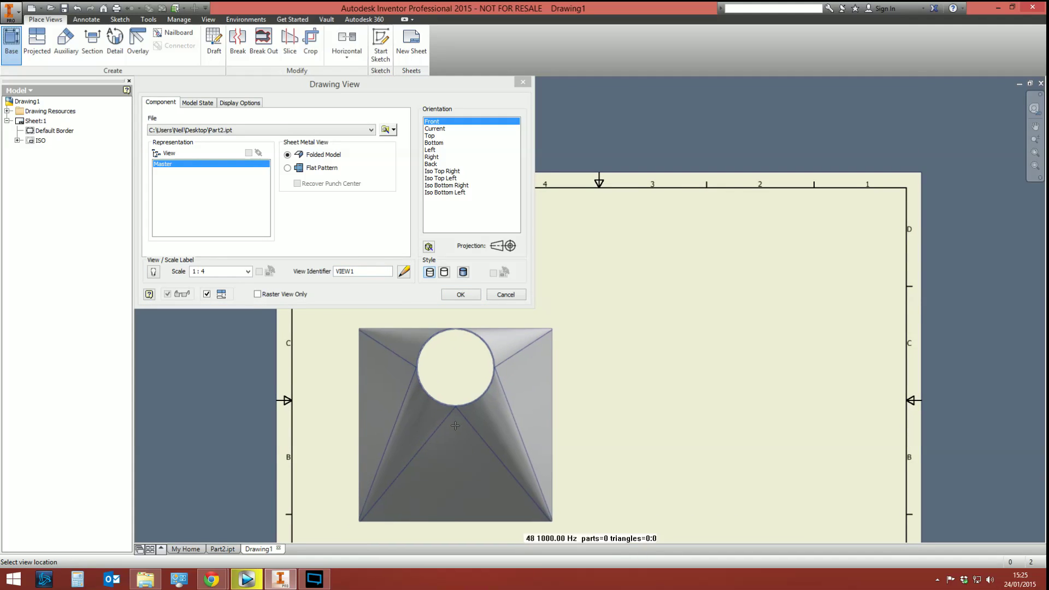
- Place the part's flat pattern as a single base view on the drawing sheet
left_click(287, 168)
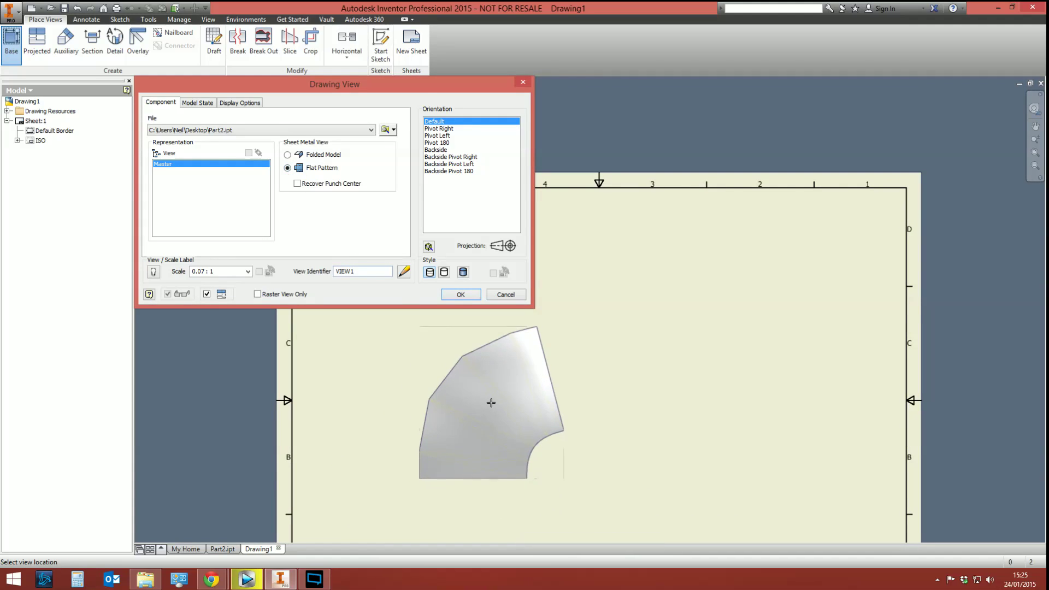
left_click(487, 391)
right_click(465, 323)
key("Escape")
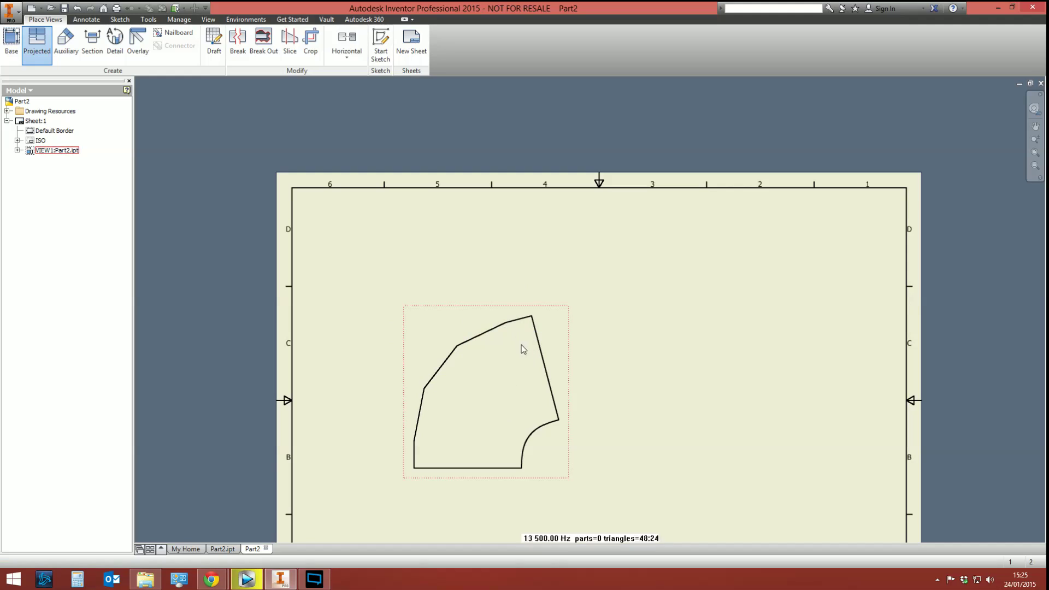
left_click(567, 359)
- Reopen the VIEW1 settings to review its Display Options, then close without changes
double_click(567, 359)
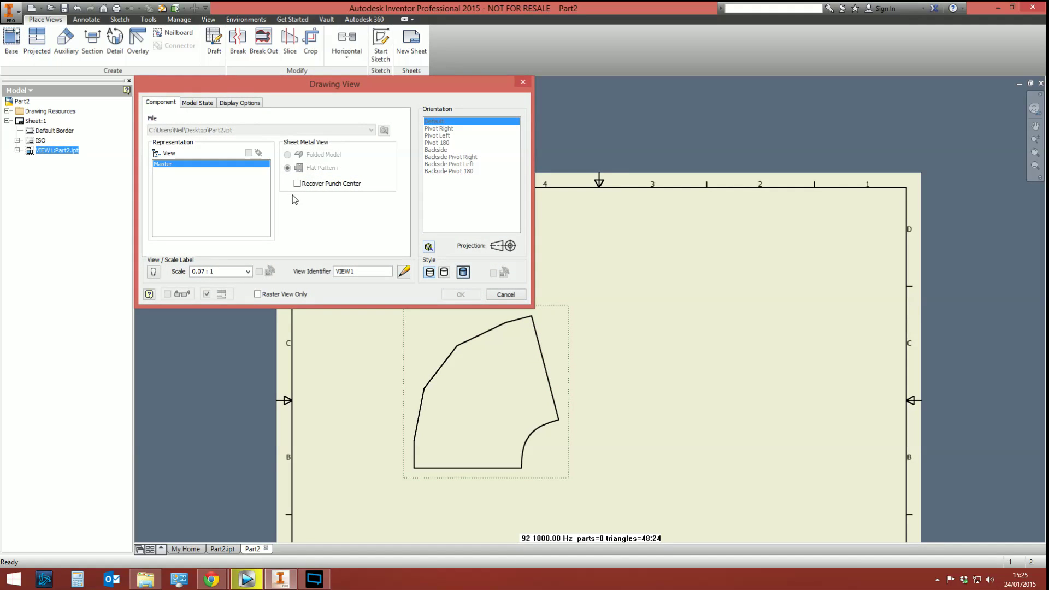
left_click(231, 104)
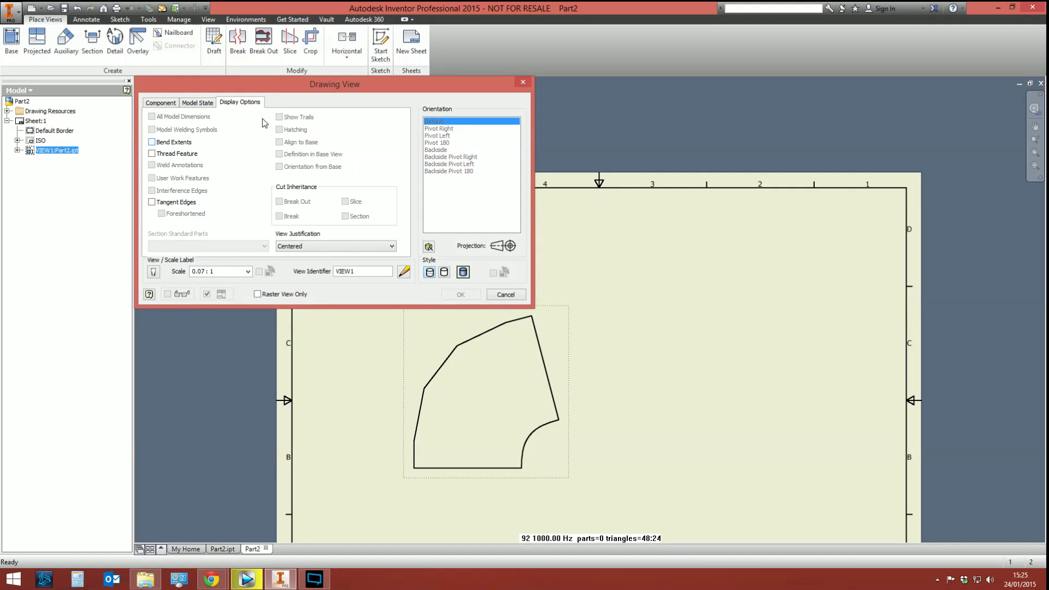
left_click(522, 83)
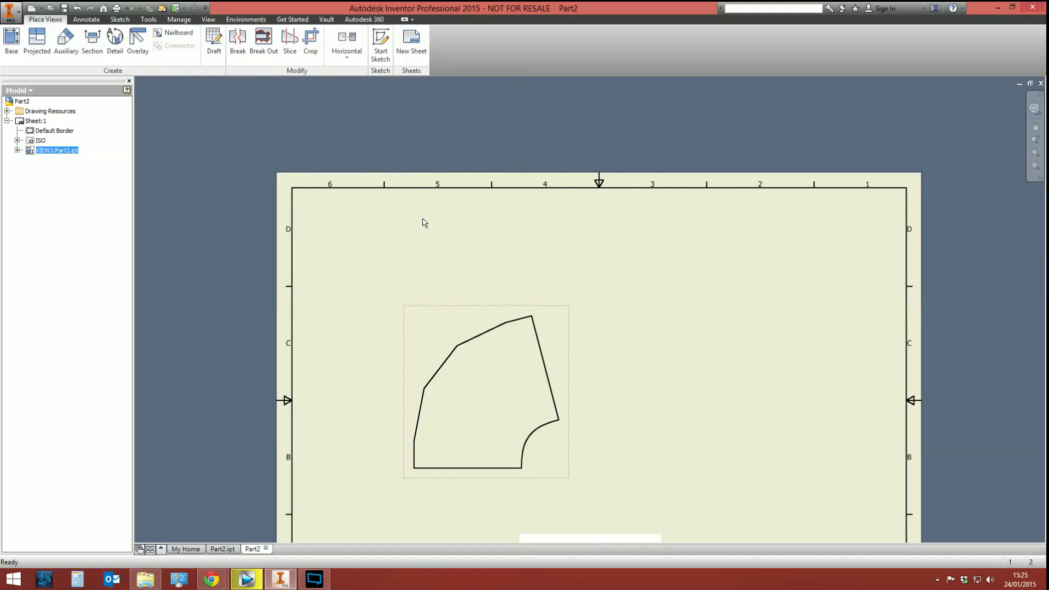
scroll(574, 347, "up", 1)
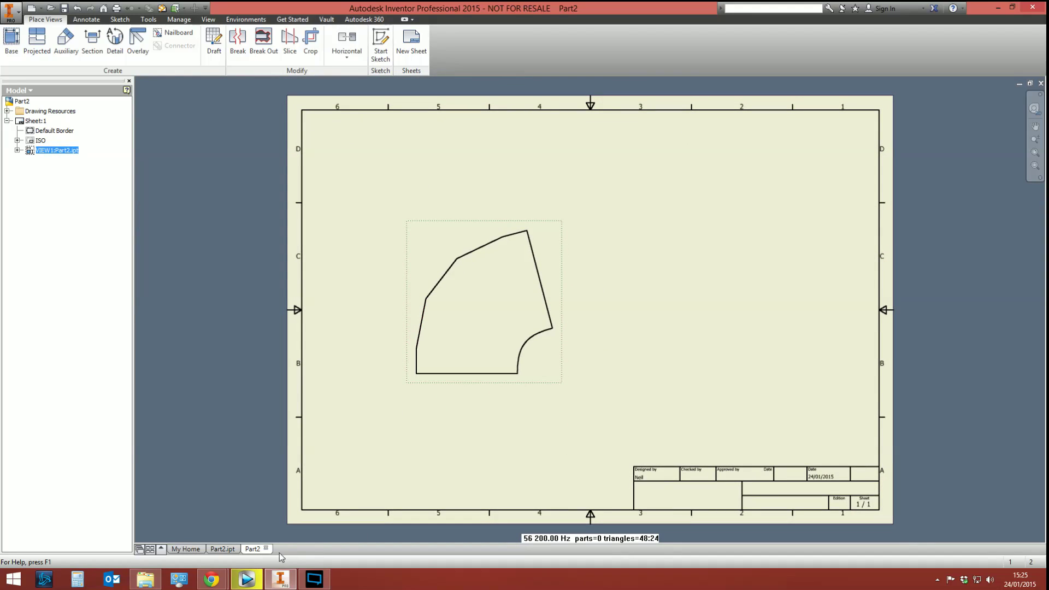
left_click(215, 550)
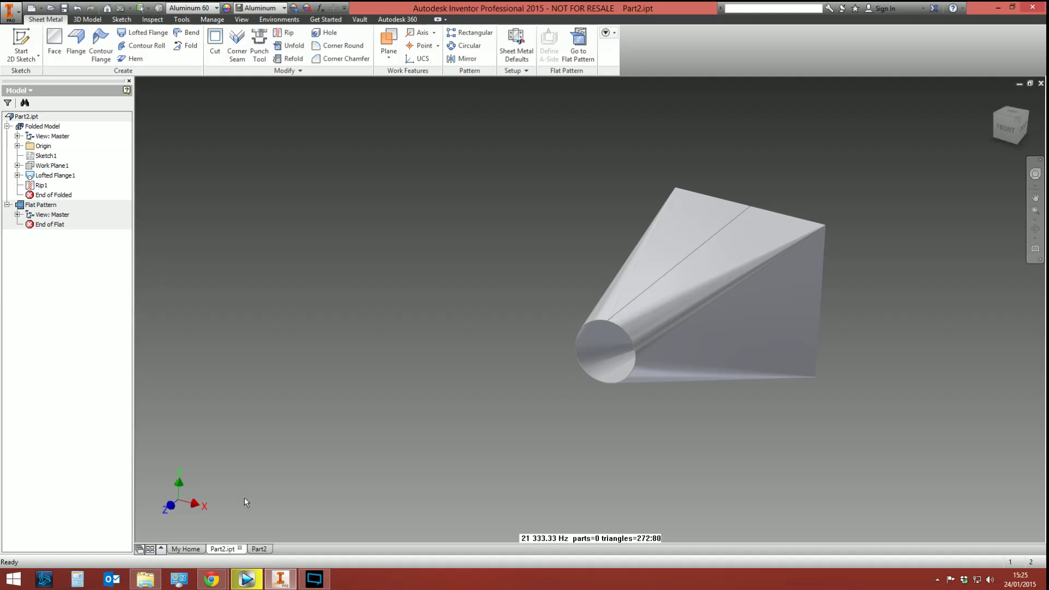